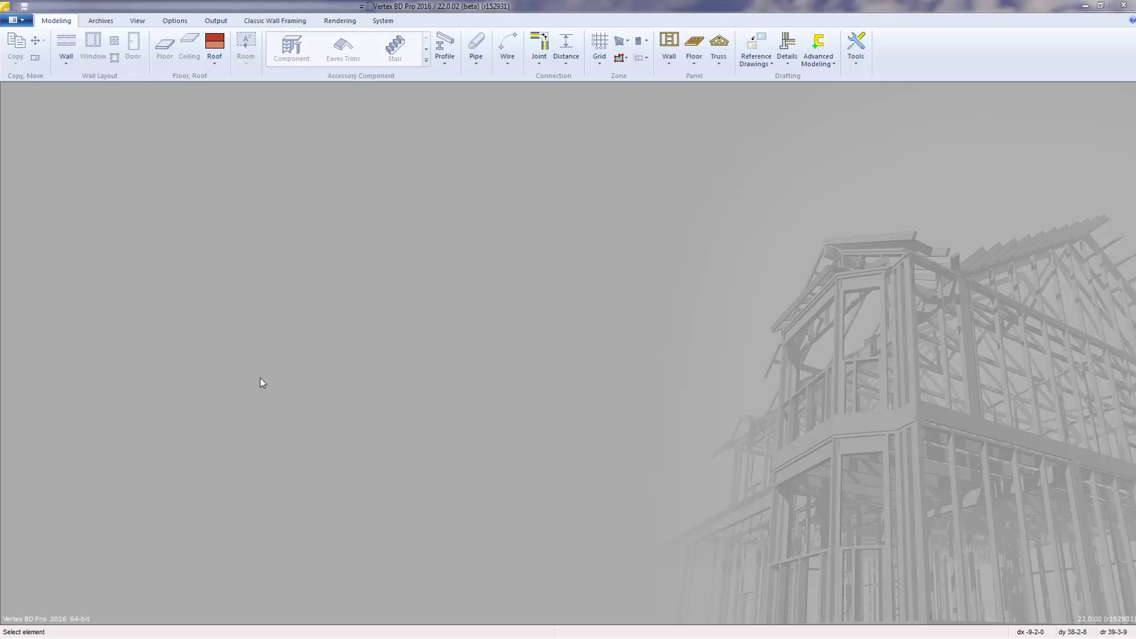
Start a new project with id Demo1, name 'Demonstration 1' and the template-zl template.
left_click(22, 22)
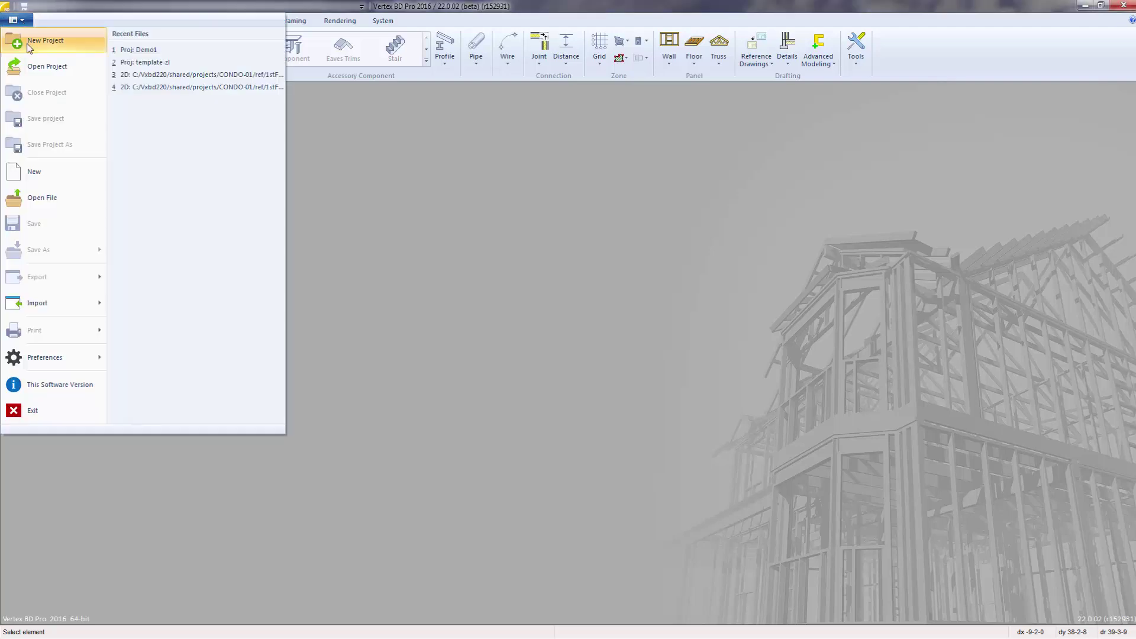
left_click(28, 43)
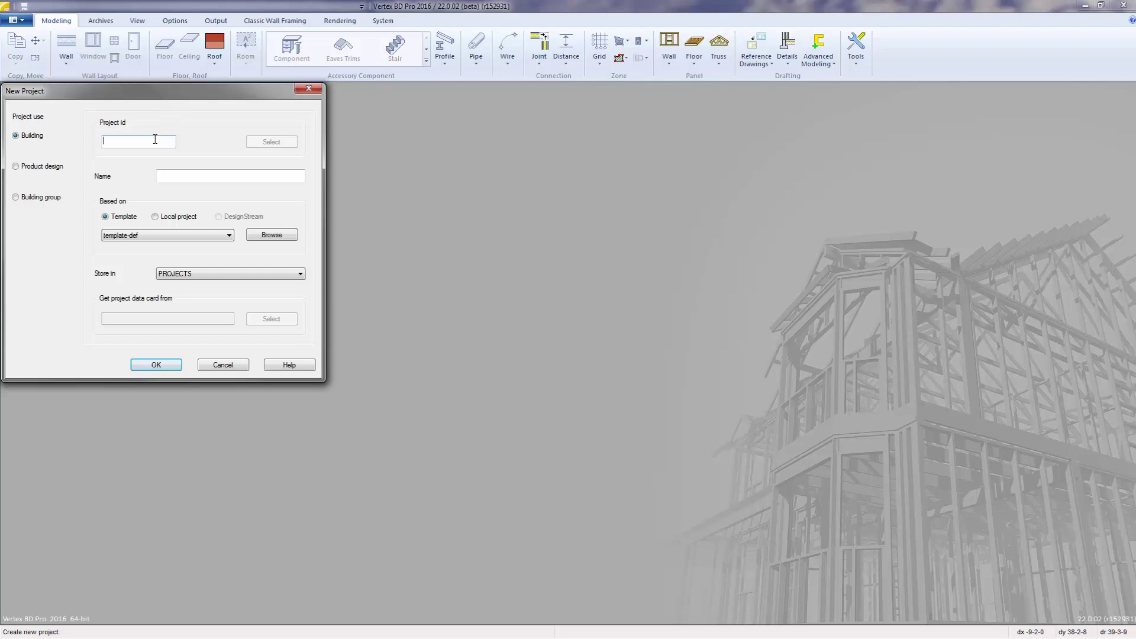
type("D")
type("em")
type("o")
type("1")
type("Dem")
type("onstration")
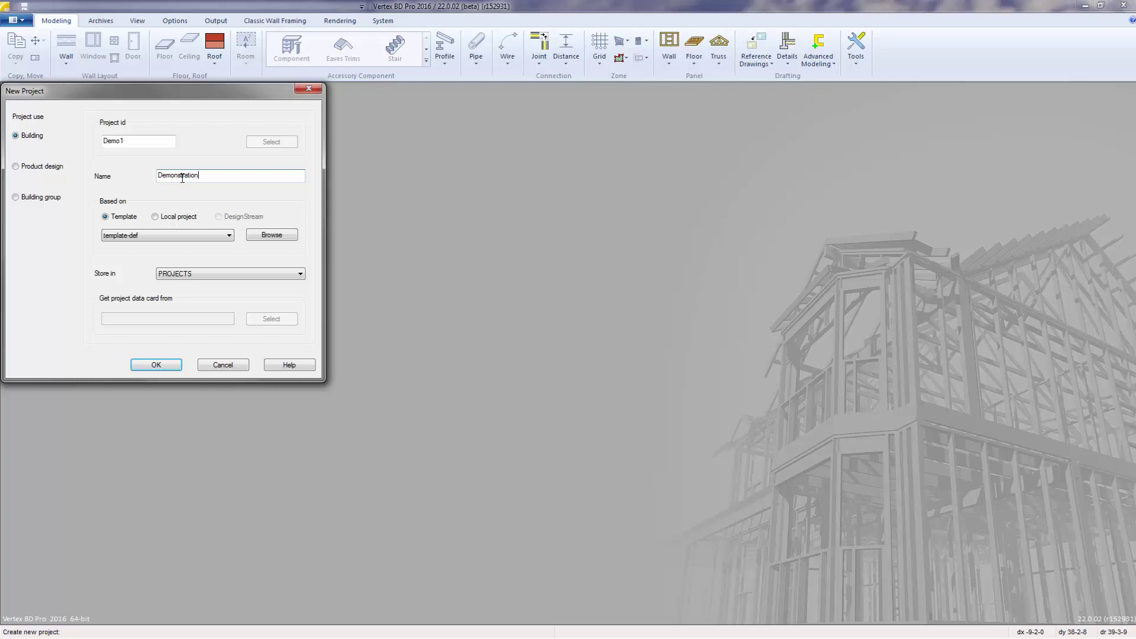
type(" 1")
left_click(229, 236)
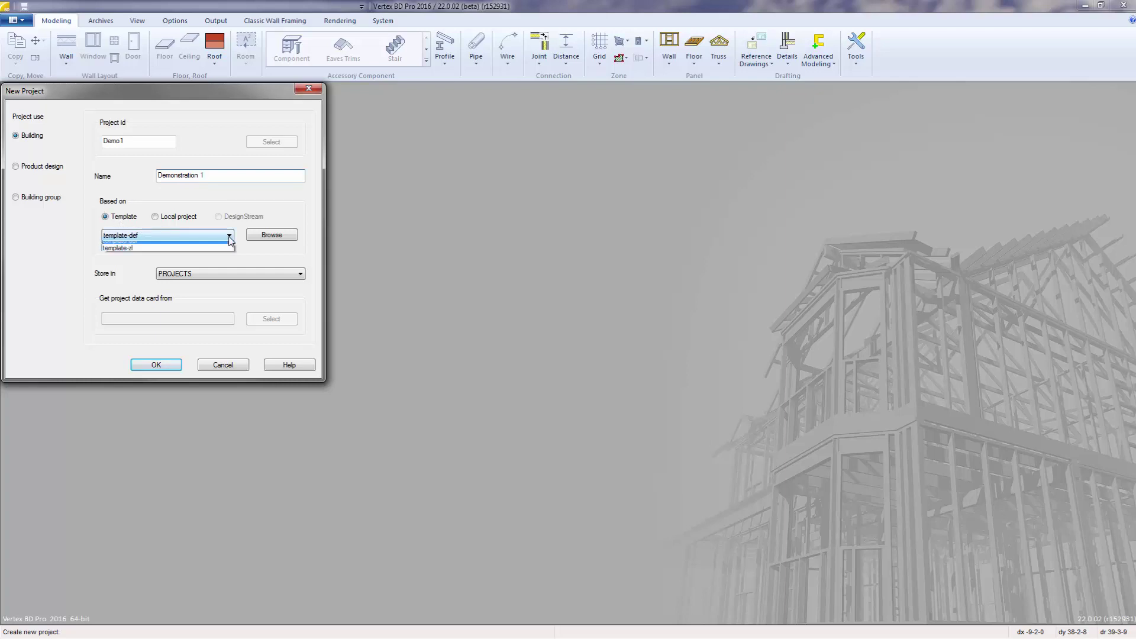
left_click(161, 253)
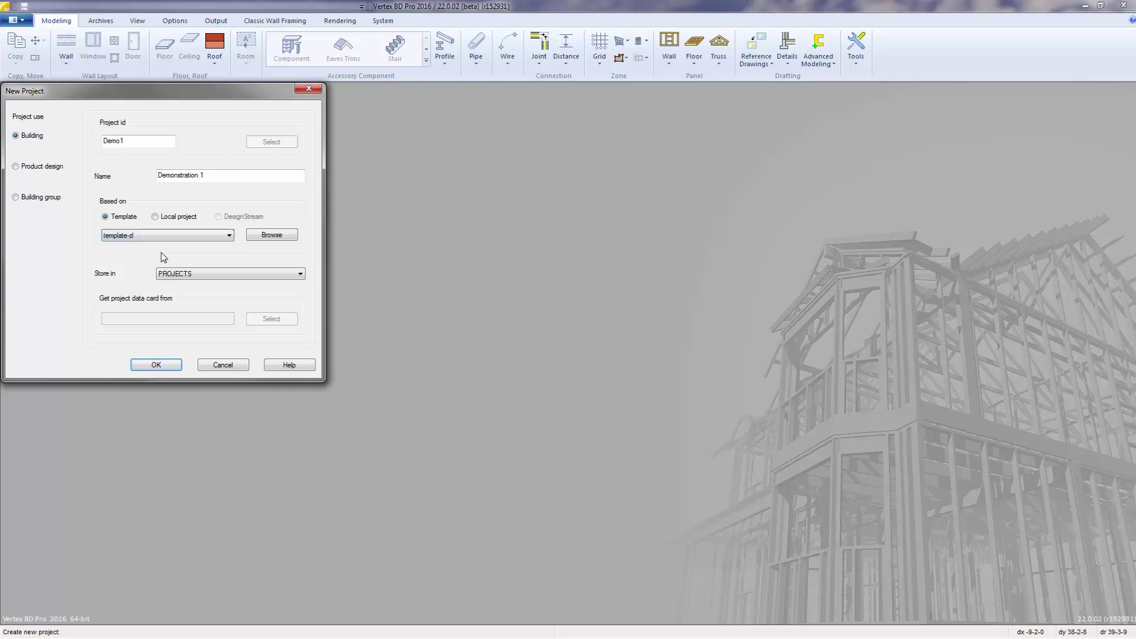
left_click(164, 365)
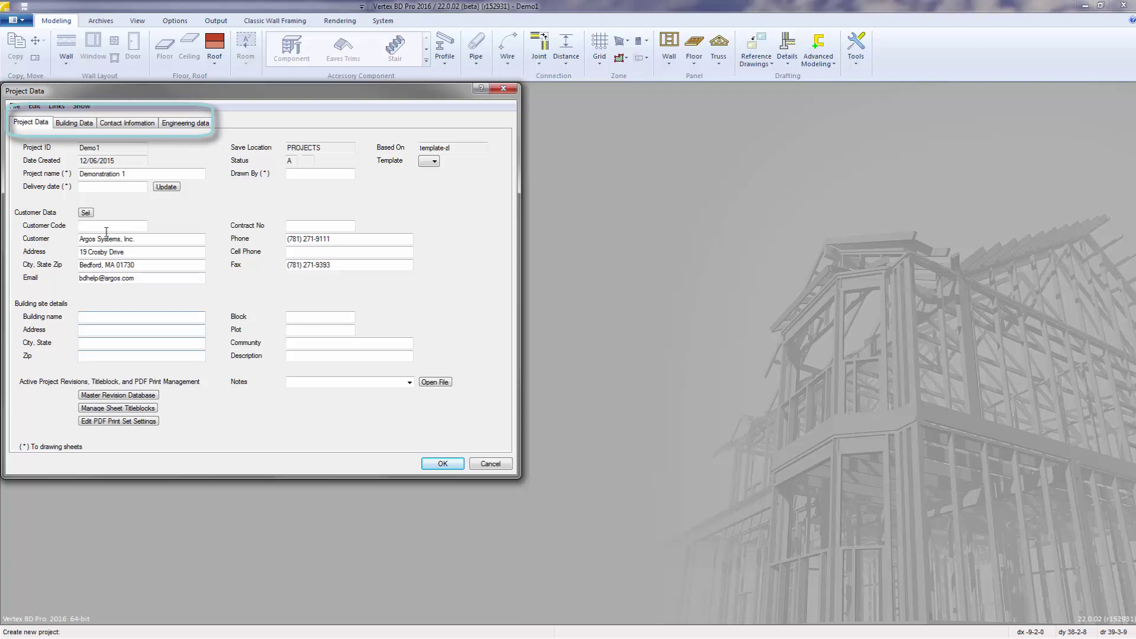
left_click(79, 125)
left_click(123, 126)
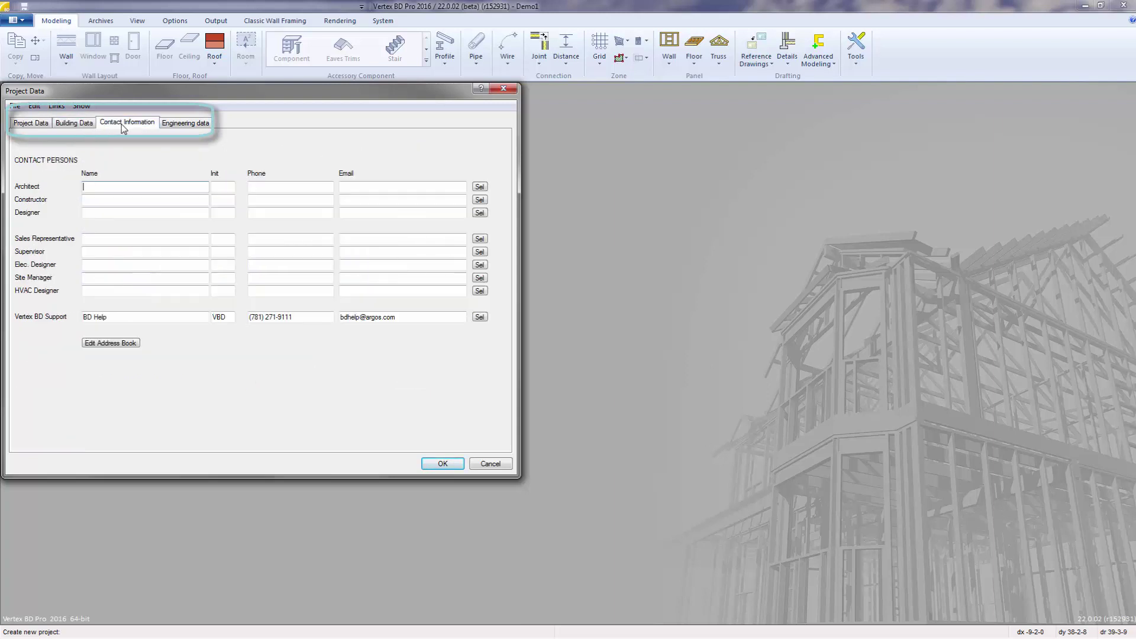
left_click(182, 124)
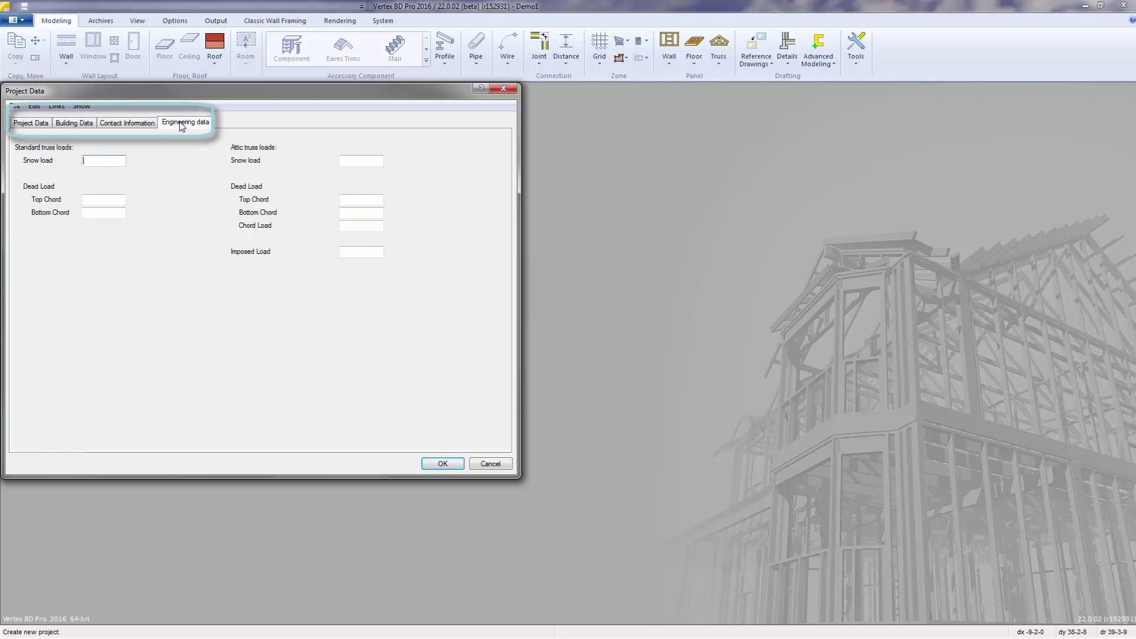
left_click(36, 124)
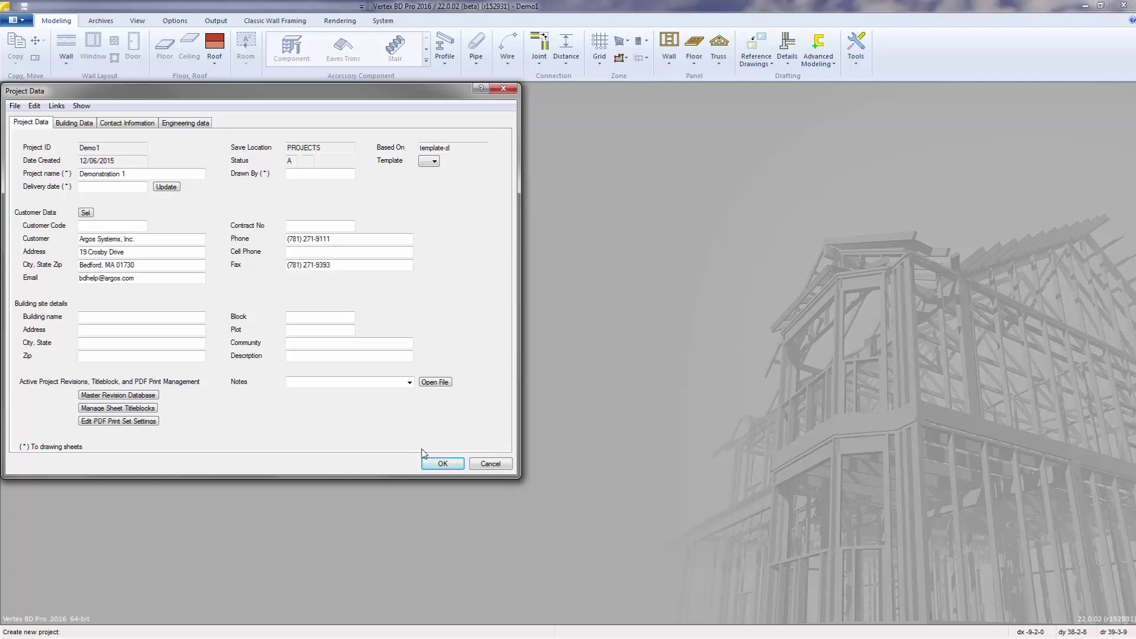
Accept the project data to open Demo1, then switch between 3D and 2D views, ending on the 2D wall layout.
left_click(441, 464)
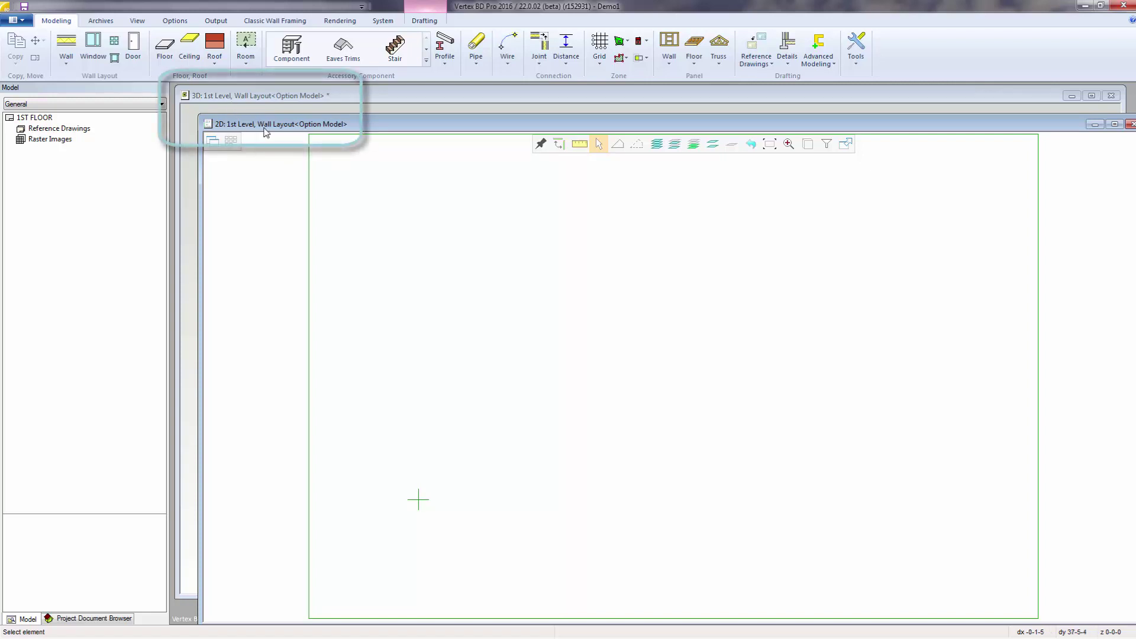
key("ctrl+Tab")
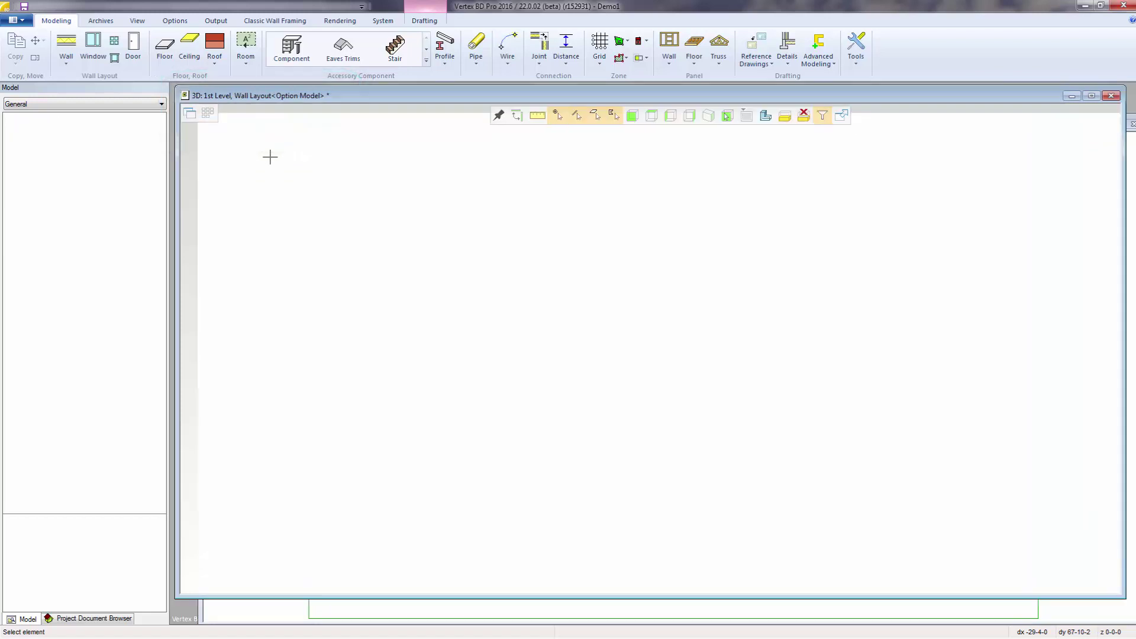
key("ctrl+Tab")
key("ctrl+Tab")
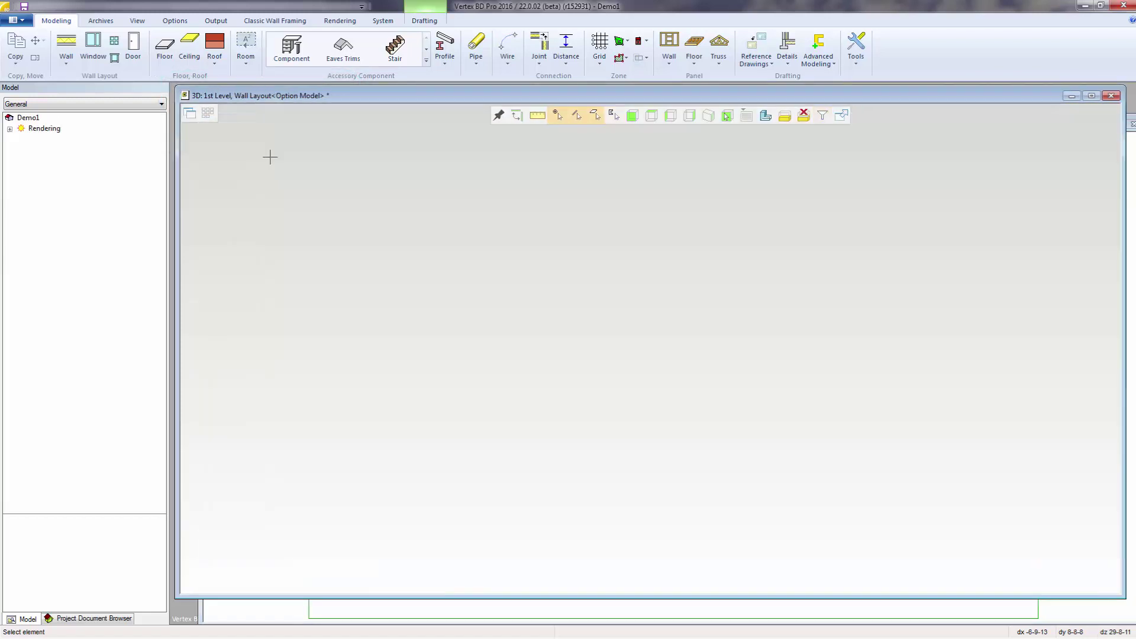
key("ctrl+Tab")
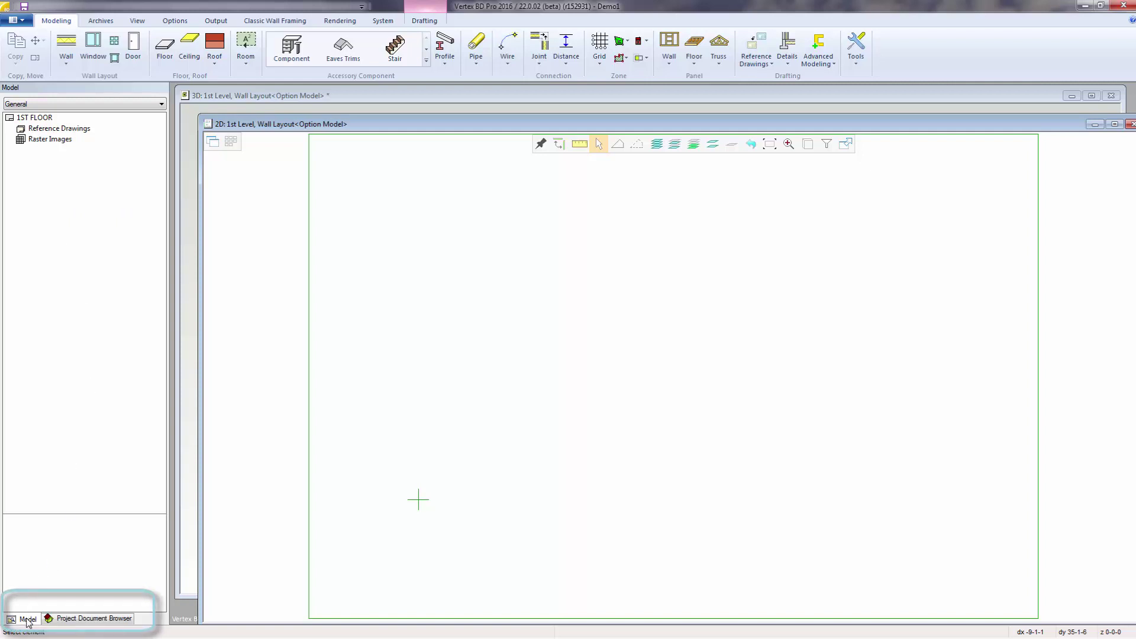
In the Project Document Browser, expand Architectural design, Structural design, Architectural documents and Sheets.
left_click(61, 619)
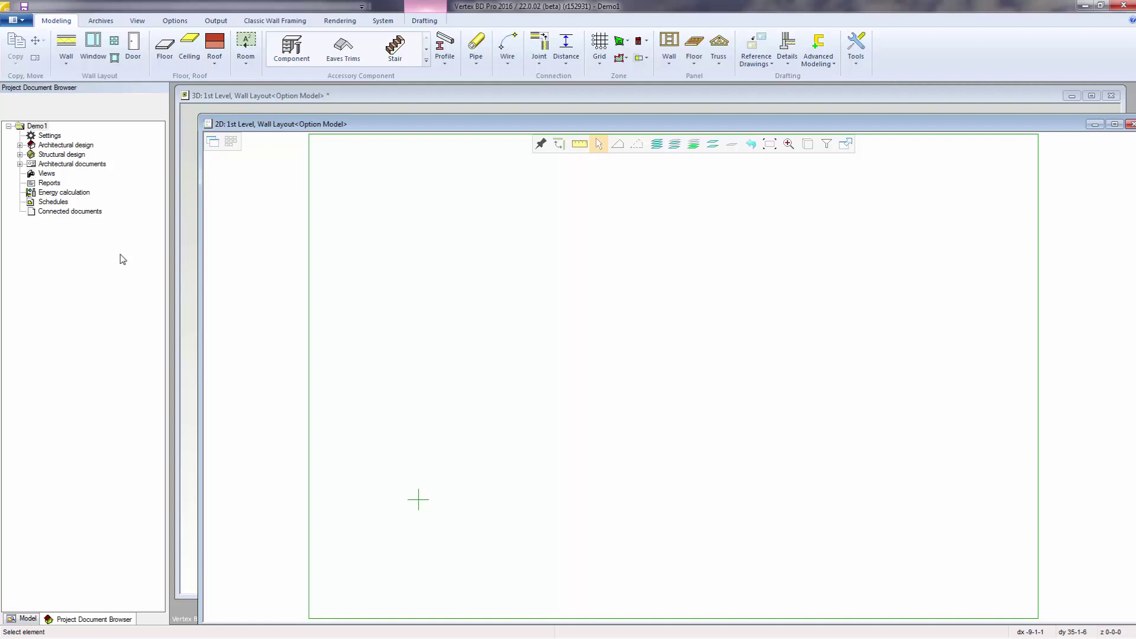
left_click(20, 145)
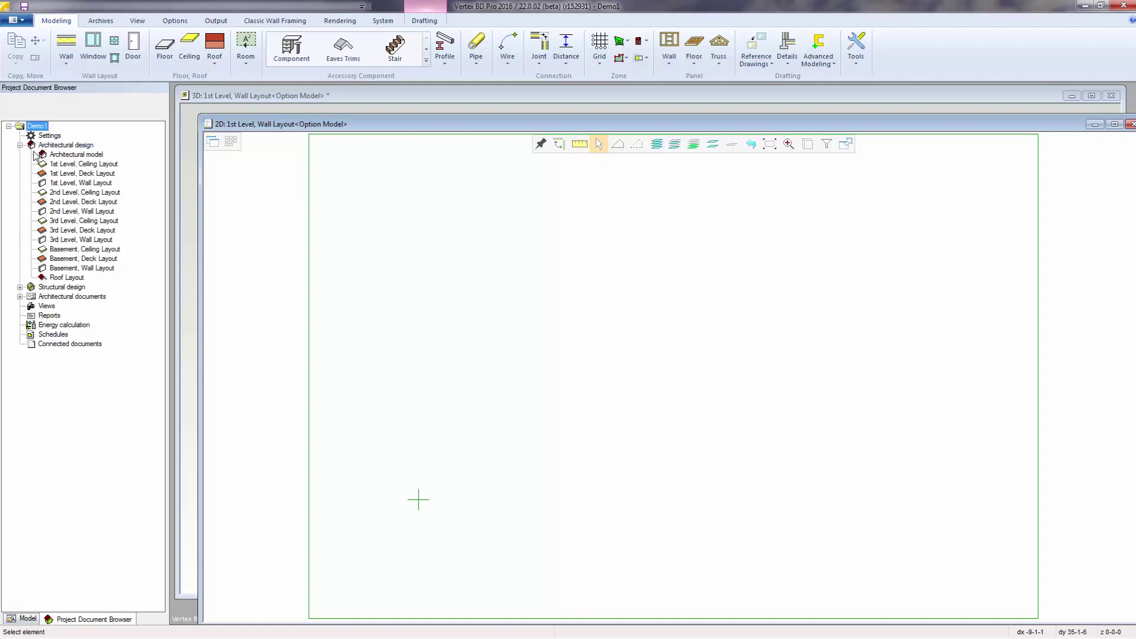
left_click(19, 288)
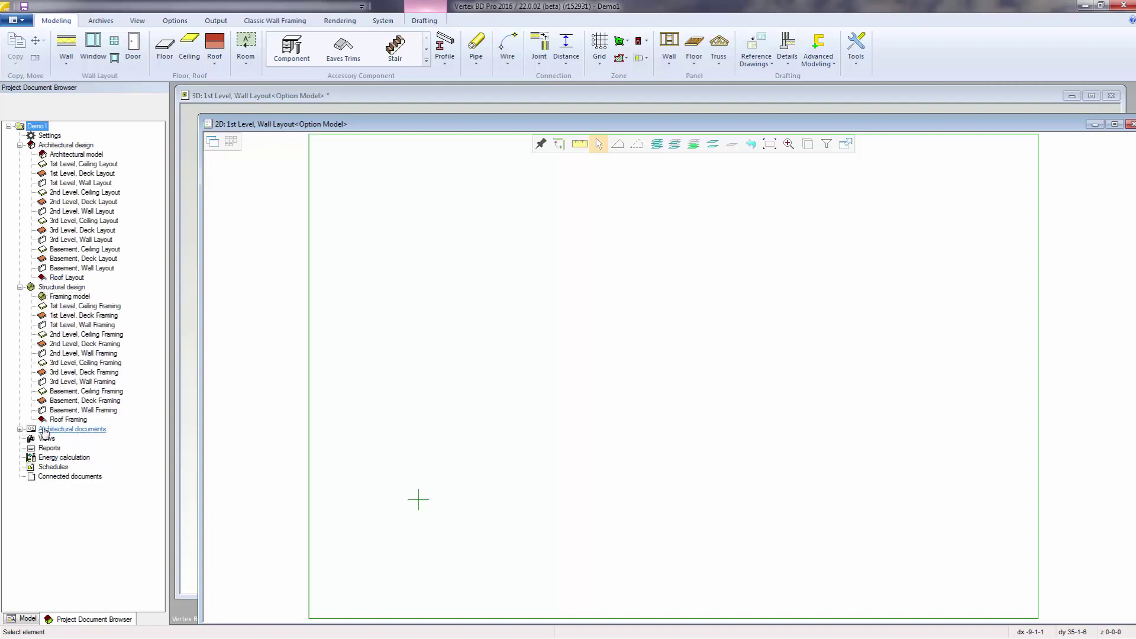
left_click(20, 429)
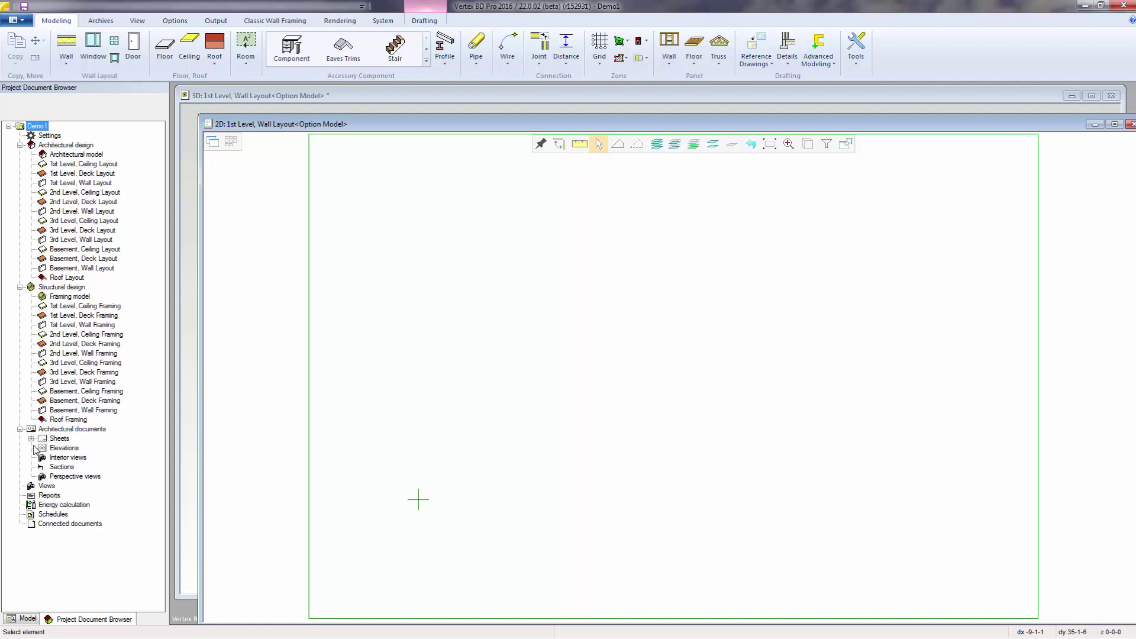
left_click(31, 439)
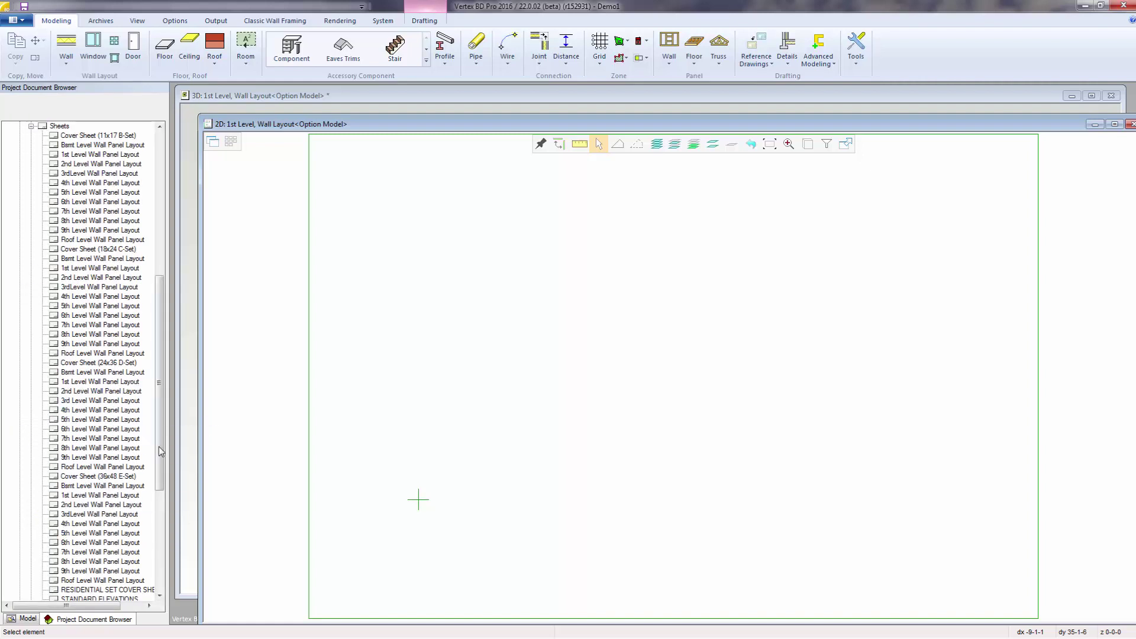
left_click_drag(161, 450, 155, 260)
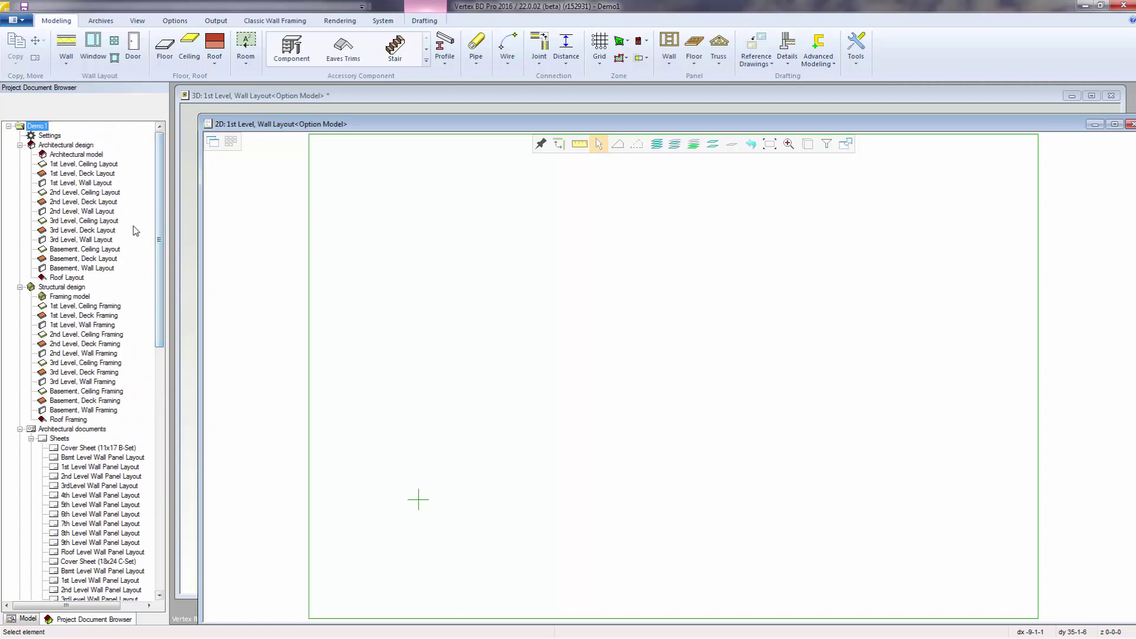
Open the Settings context menu in the document browser, then dismiss it without choosing anything.
right_click(58, 138)
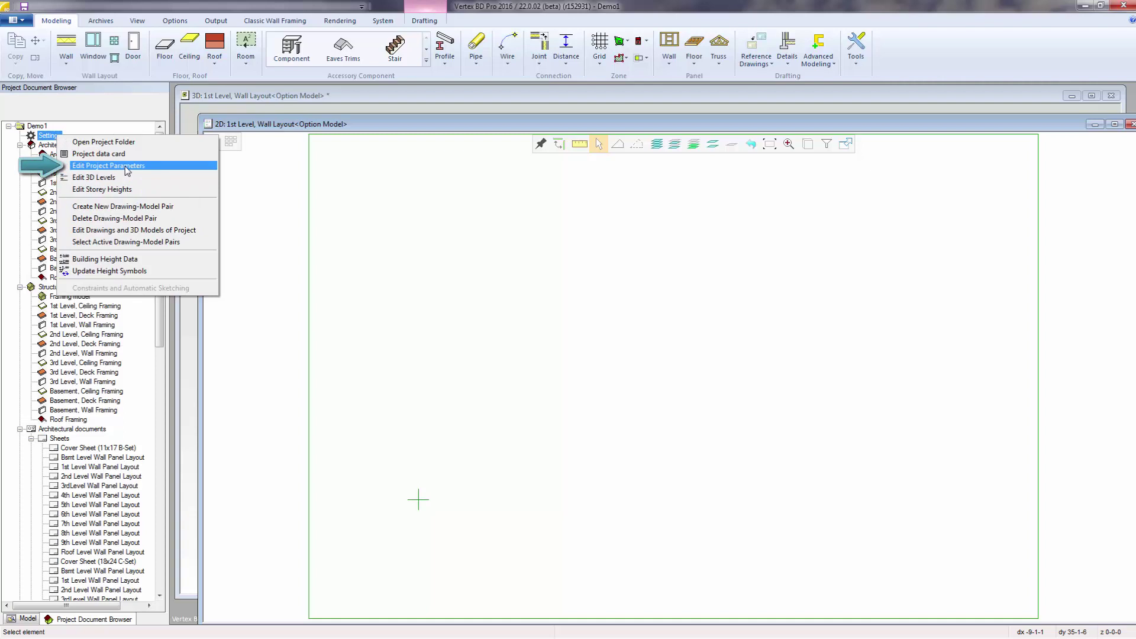
left_click(245, 186)
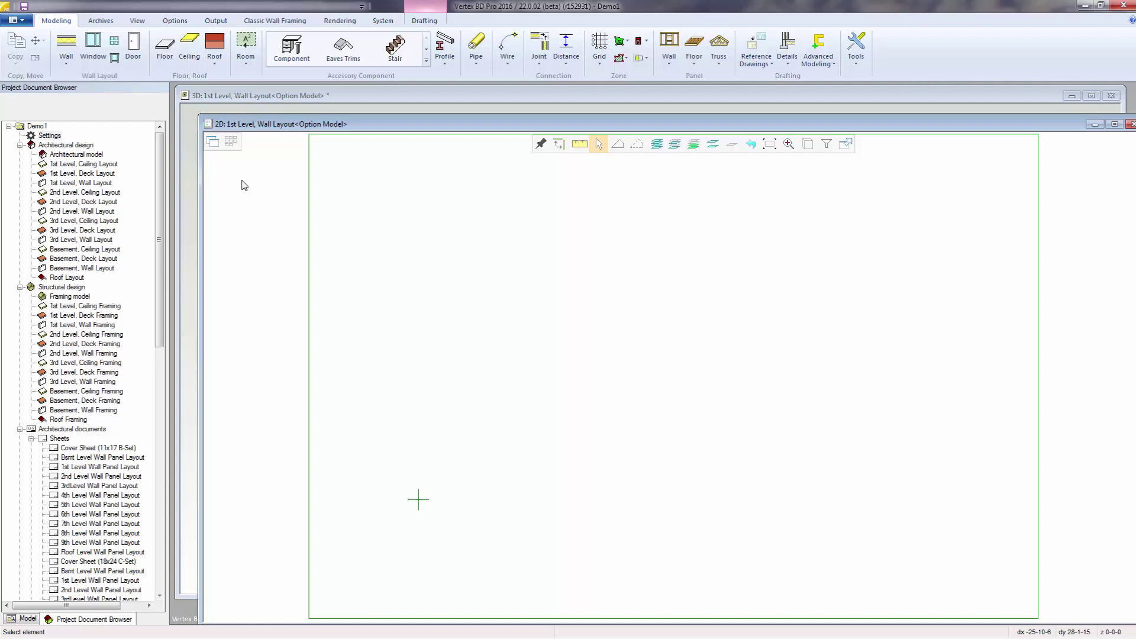
Bring up the Drwg-Model Pairs picker and close it again without loading a pair.
key("ctrl+Tab")
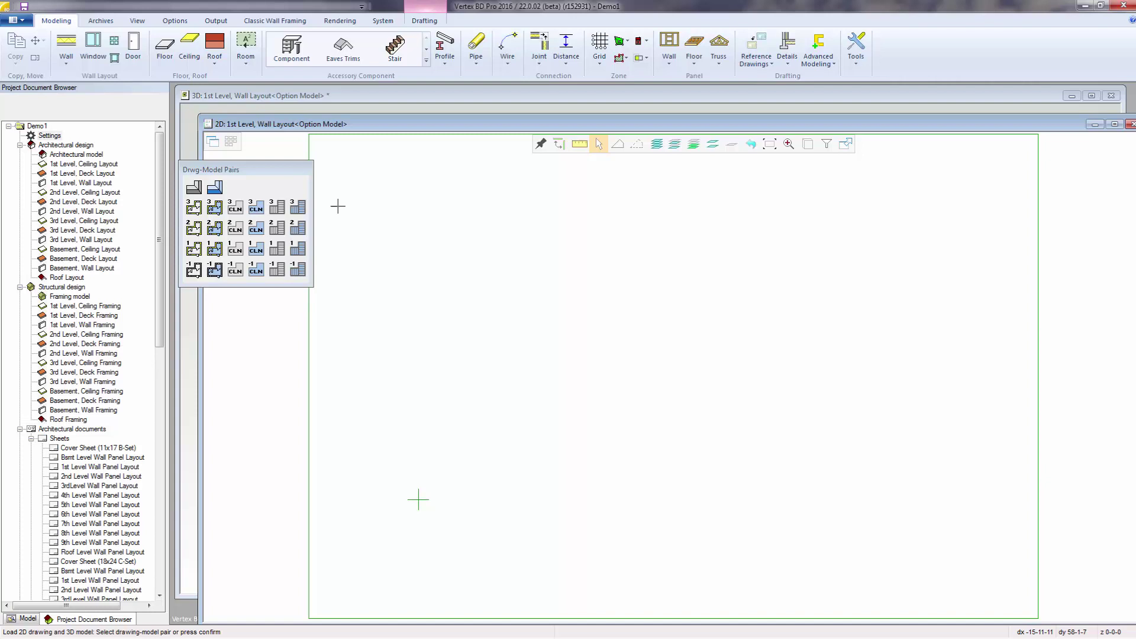
key("Escape")
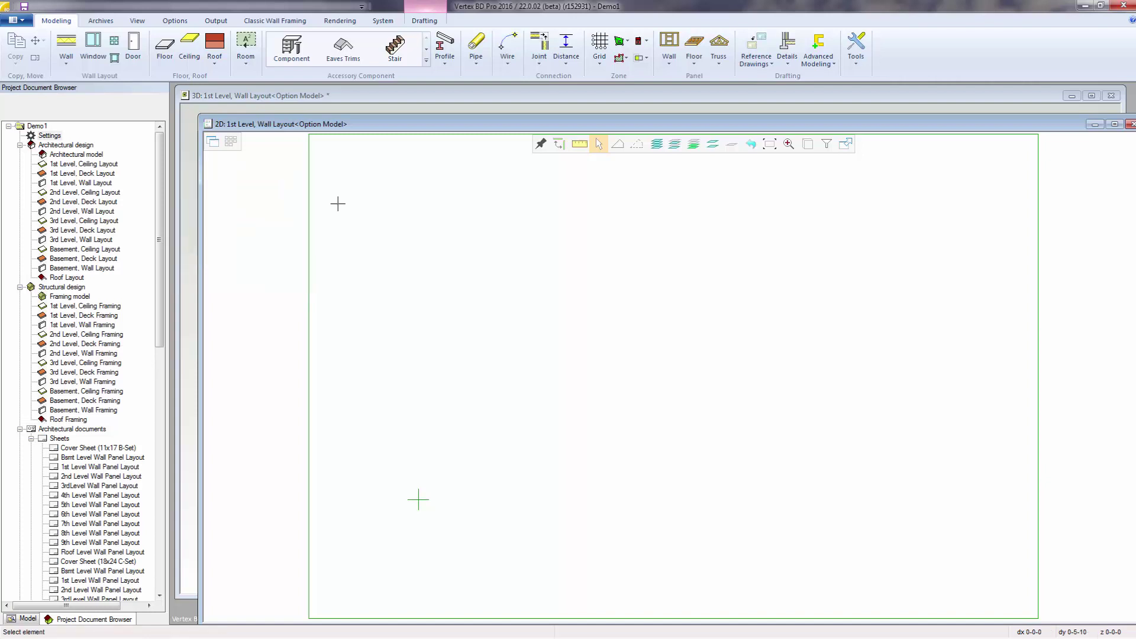
Open the project's drawing selection from Settings and tick the six 4th Level drawings.
right_click(57, 137)
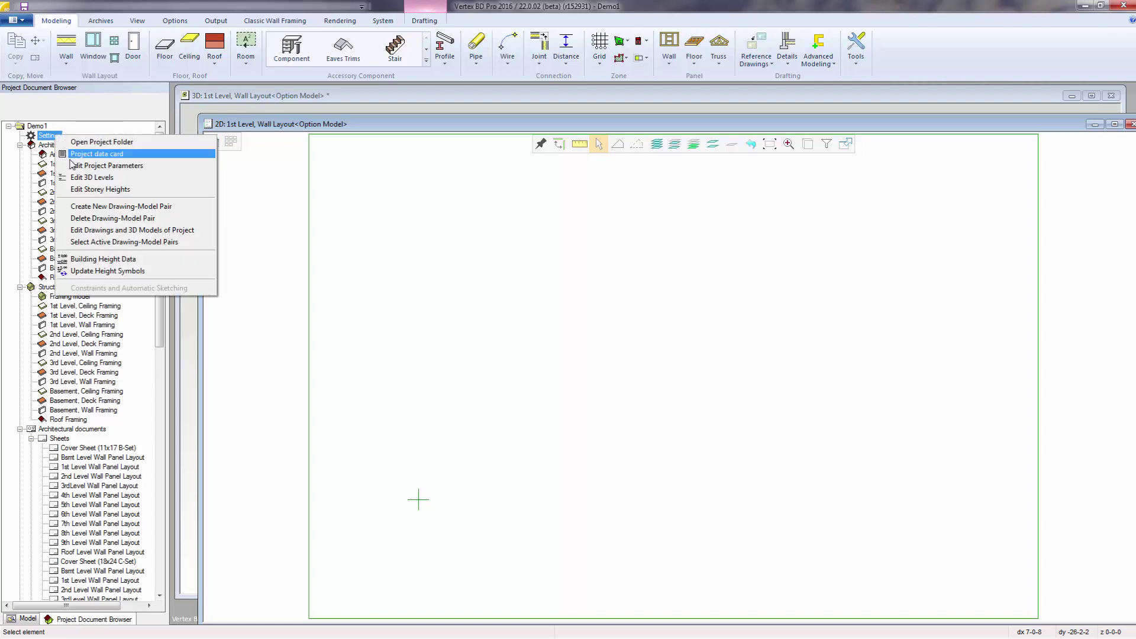
left_click(114, 242)
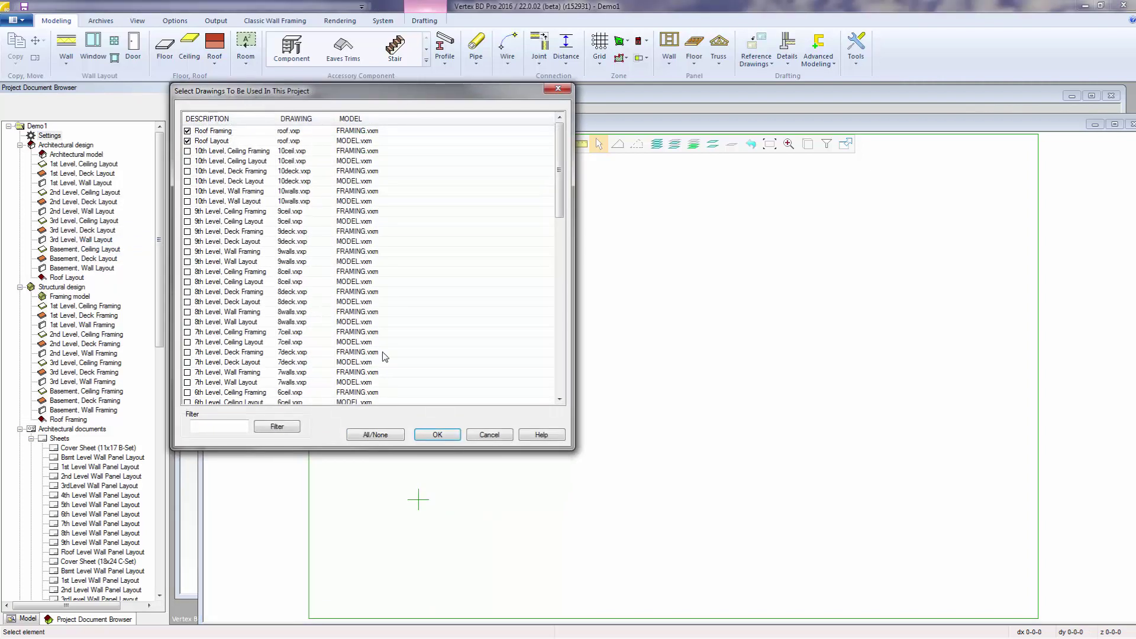
mouse_move(560, 210)
left_mouse_down()
mouse_move(558, 293)
mouse_move(558, 284)
left_mouse_up()
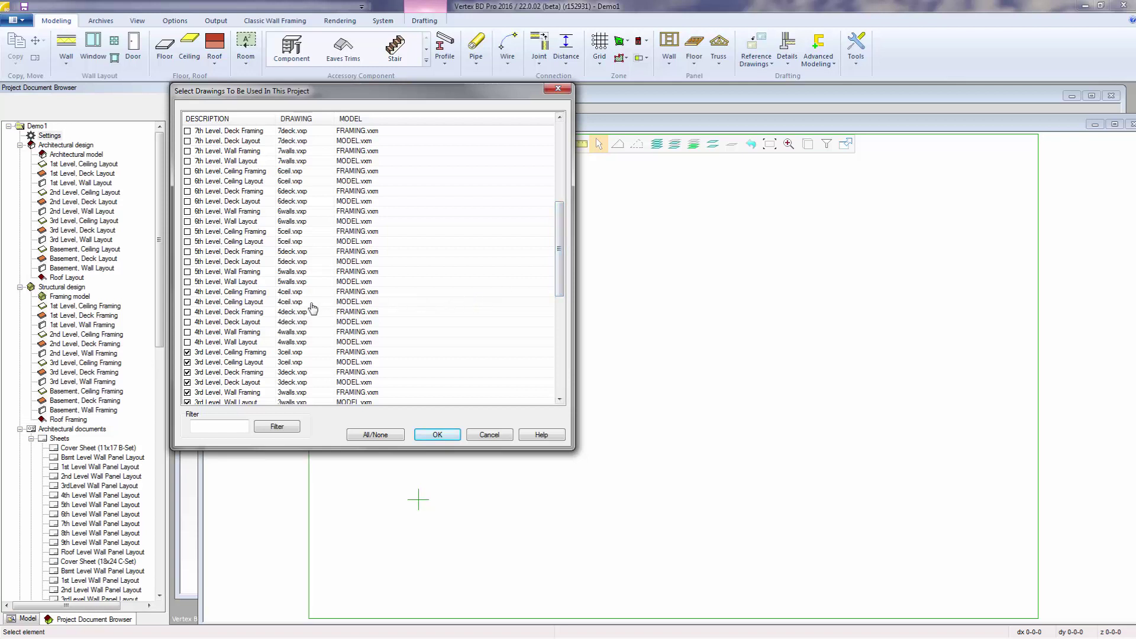
left_click(187, 342)
left_click(188, 332)
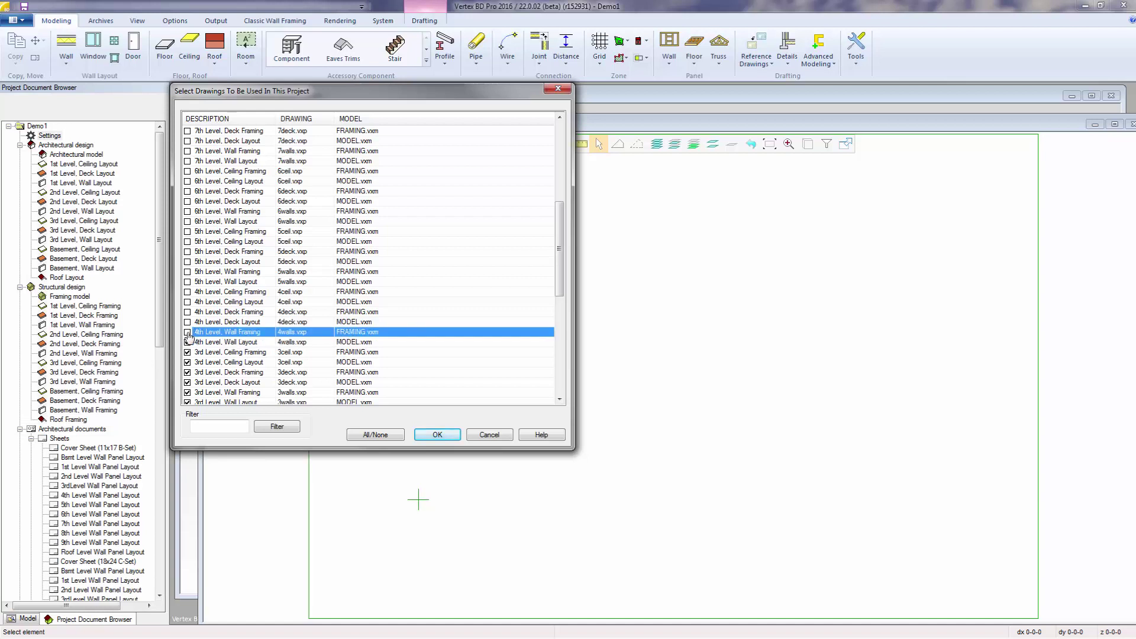
left_click(188, 322)
left_click(187, 312)
left_click(187, 302)
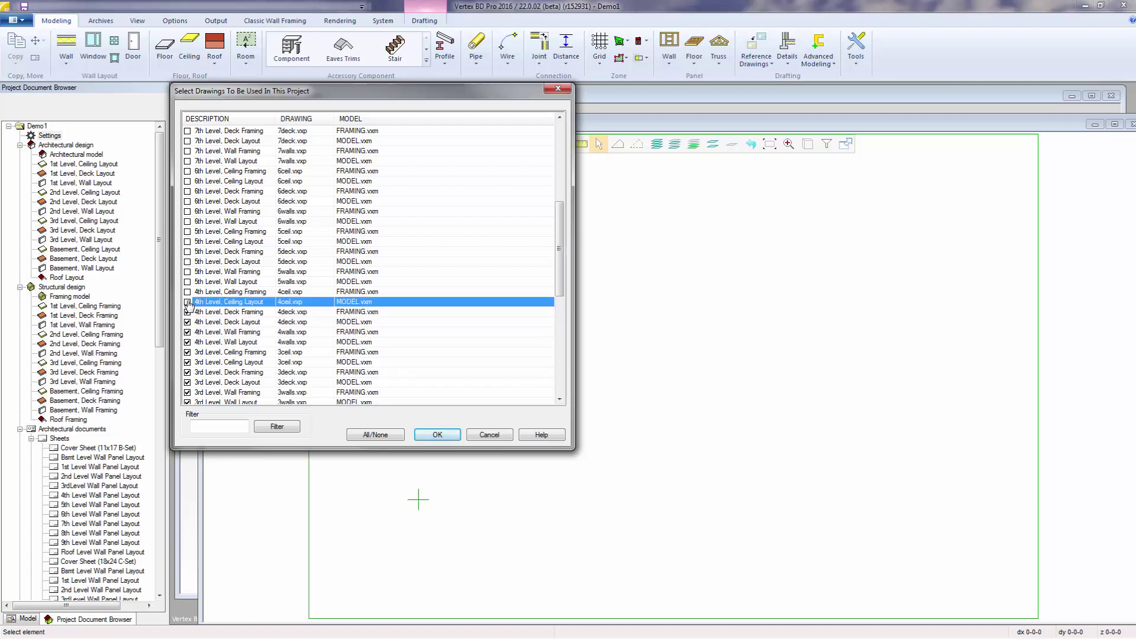
left_click(188, 292)
Tick the six 5th Level drawings, from Wall Layout to Ceiling Framing, and confirm the selection.
left_click(187, 282)
left_click(188, 272)
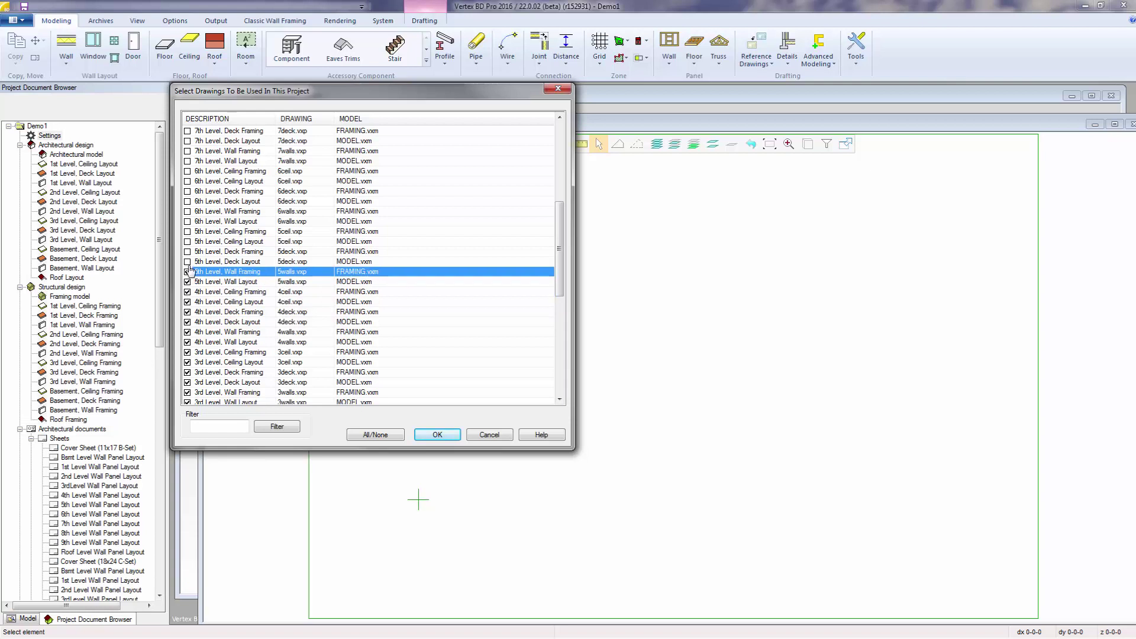
left_click(188, 261)
left_click(188, 252)
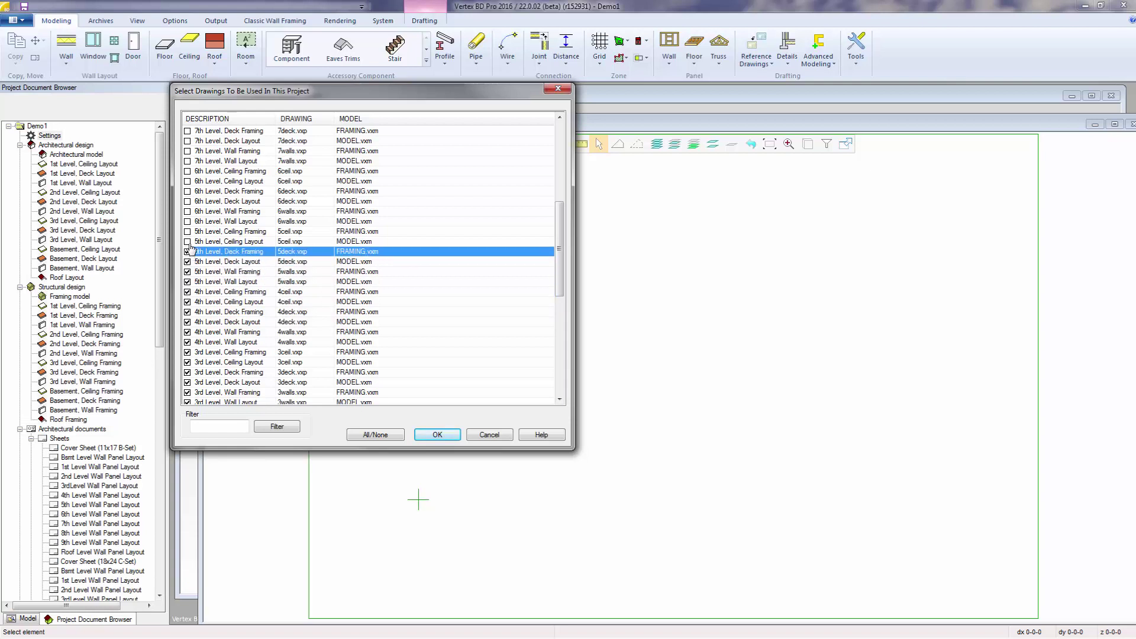
left_click(187, 242)
left_click(188, 232)
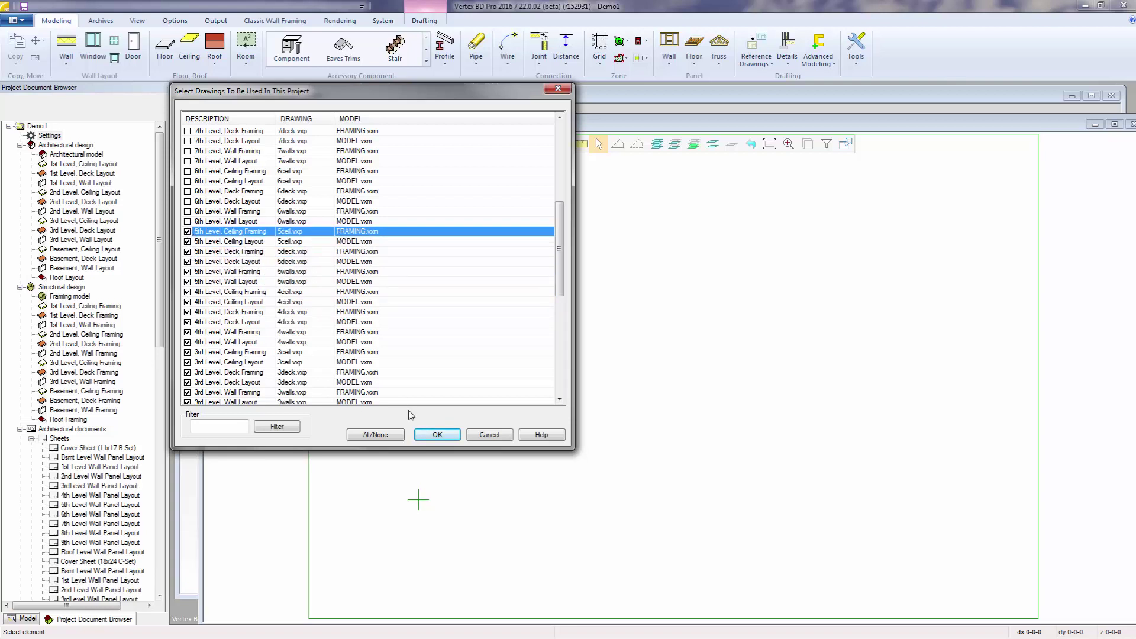
left_click(438, 435)
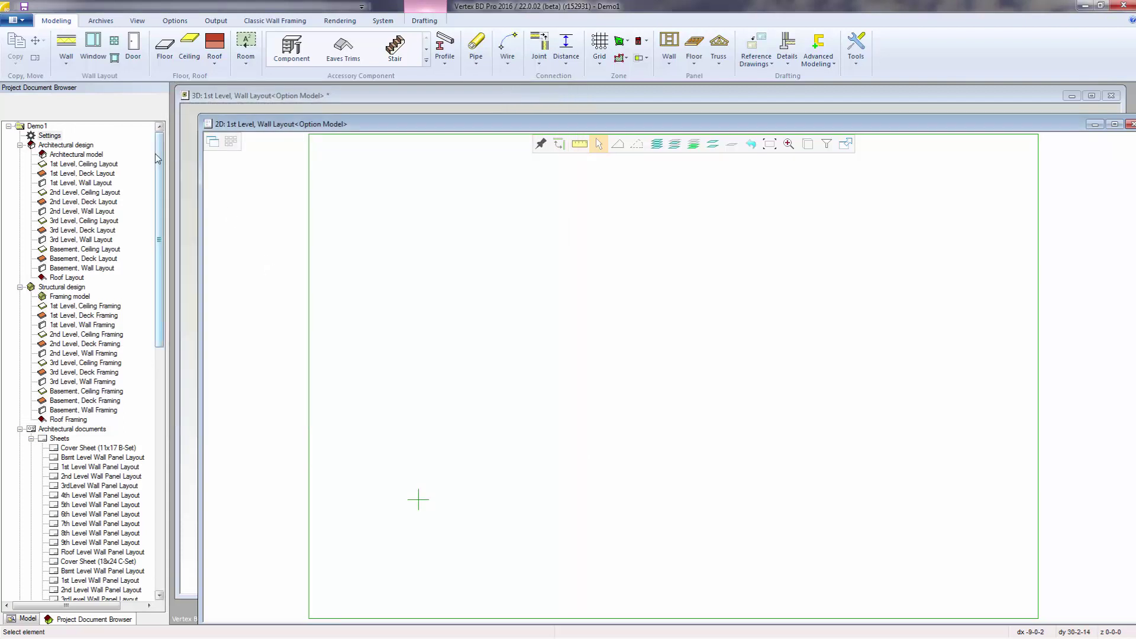
Open Edit 3D Levels from the Settings menu and zoom into the elevation preview.
right_click(52, 138)
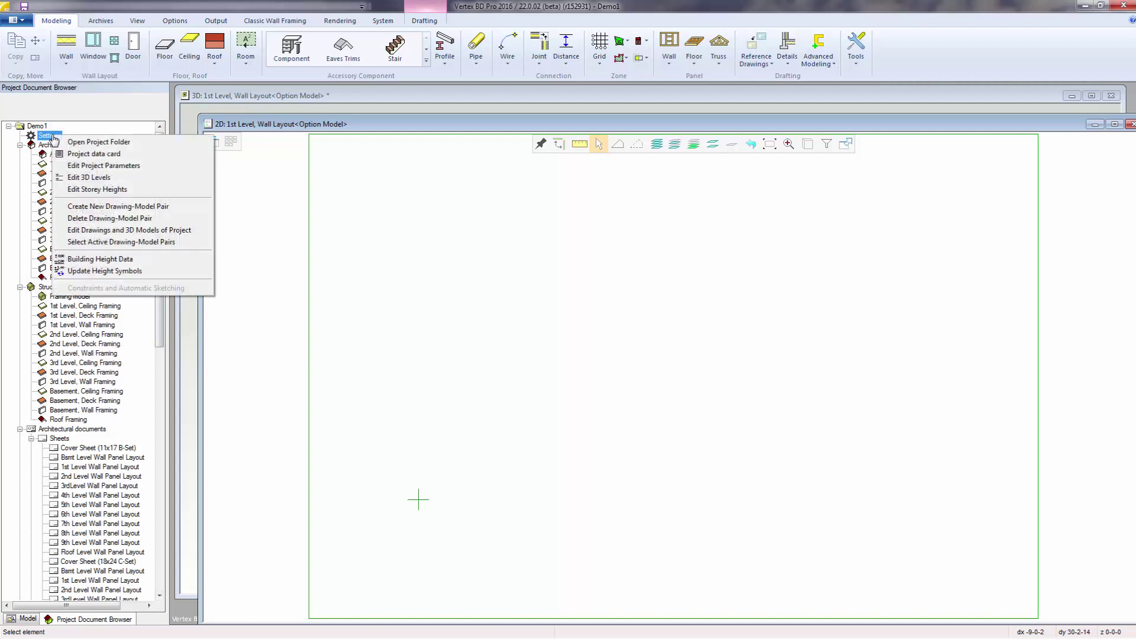
left_click(105, 181)
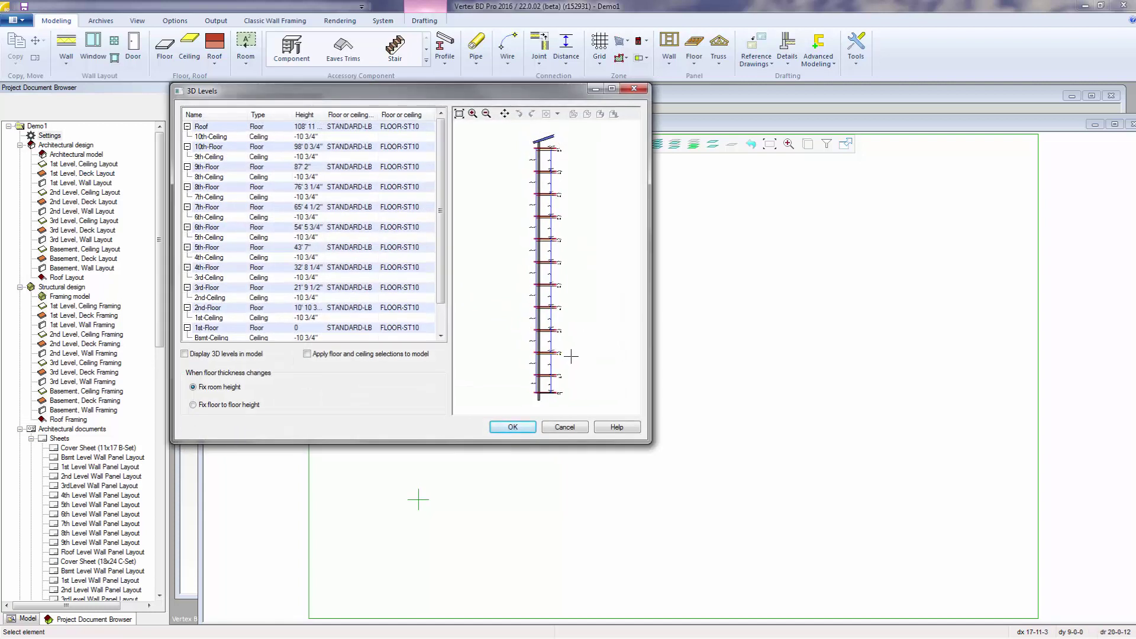
scroll(571, 356, "up", 2)
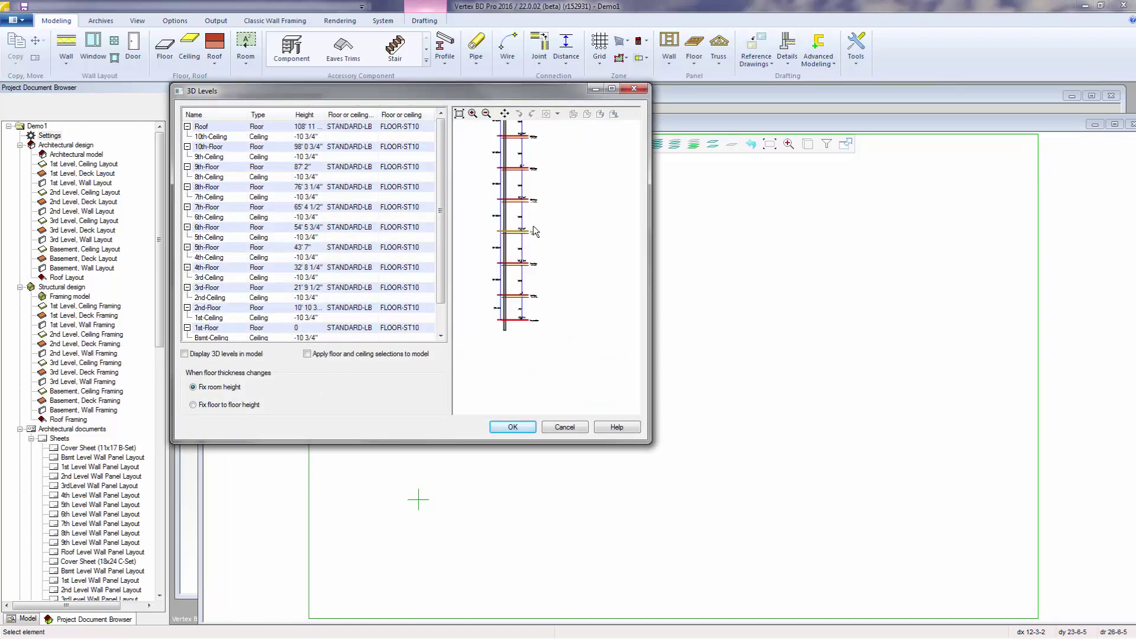
scroll(549, 279, "up", 2)
scroll(549, 278, "up", 1)
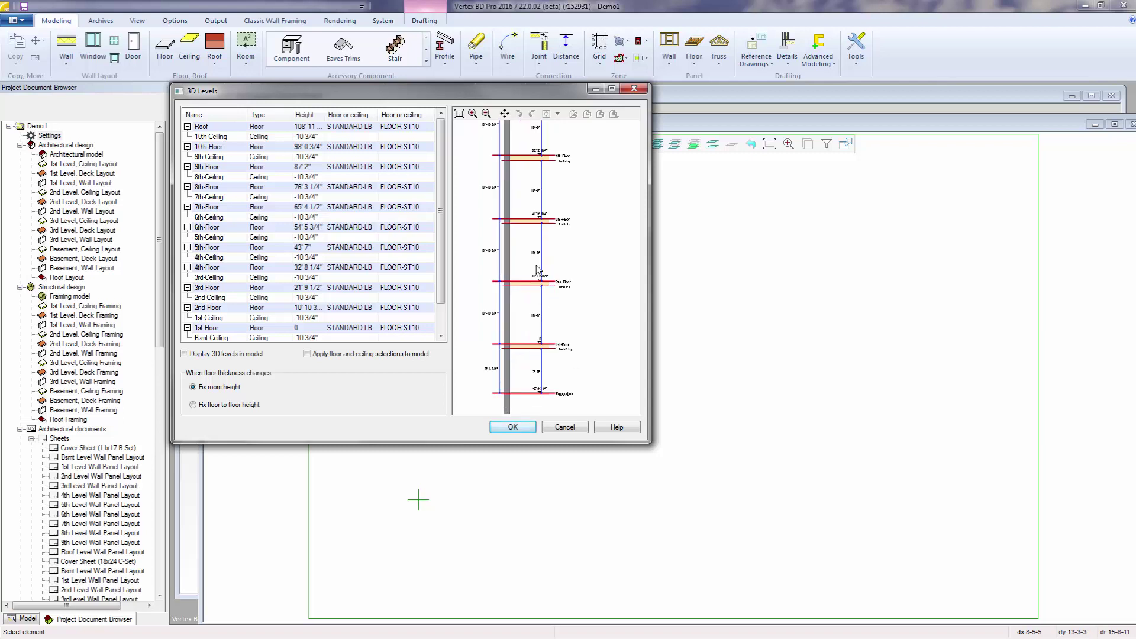
scroll(524, 265, "up", 2)
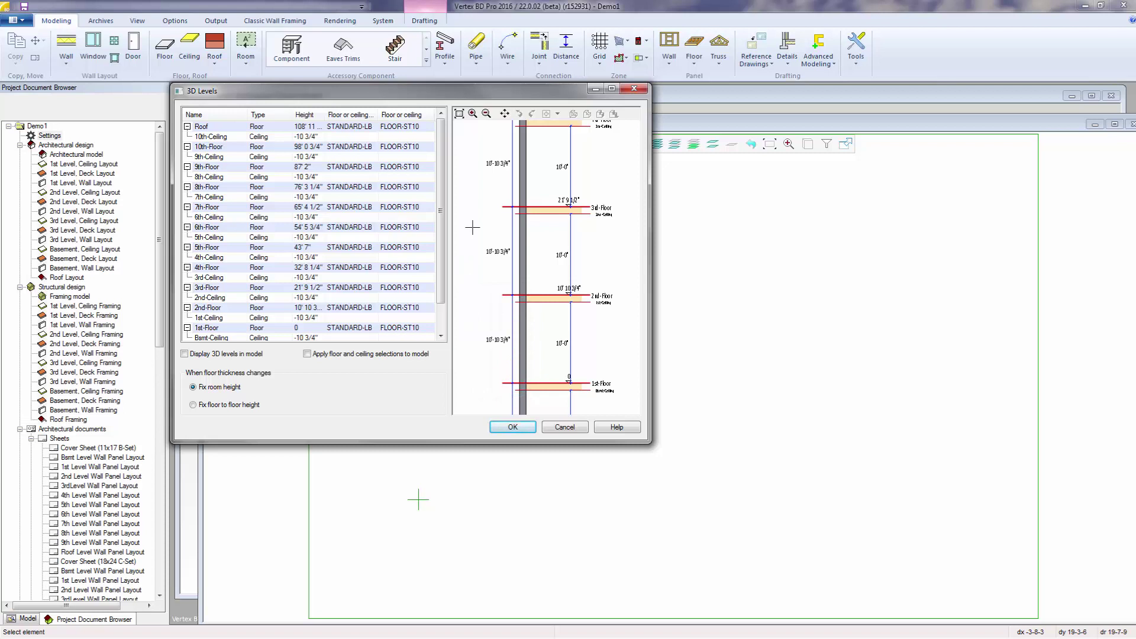
Change the first floor's room height from 10'-0" to 9' in the 3D Levels preview.
double_click(563, 346)
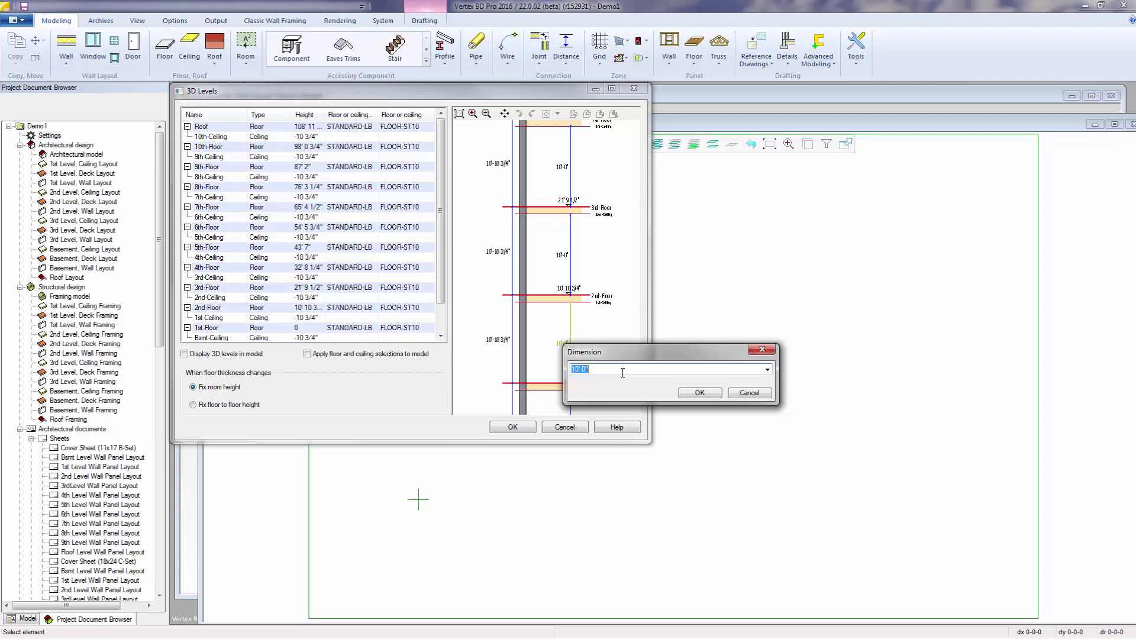
type("9'")
left_click(685, 394)
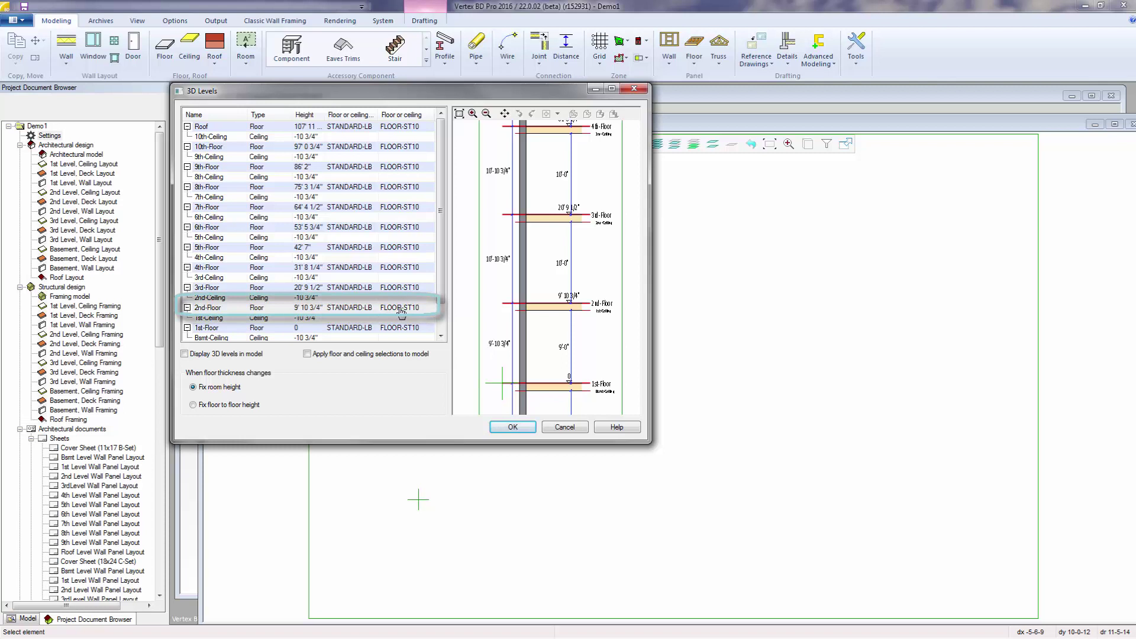
Select the 2nd-Floor row and open Select floor or ceiling for its floor structure.
left_click(401, 308)
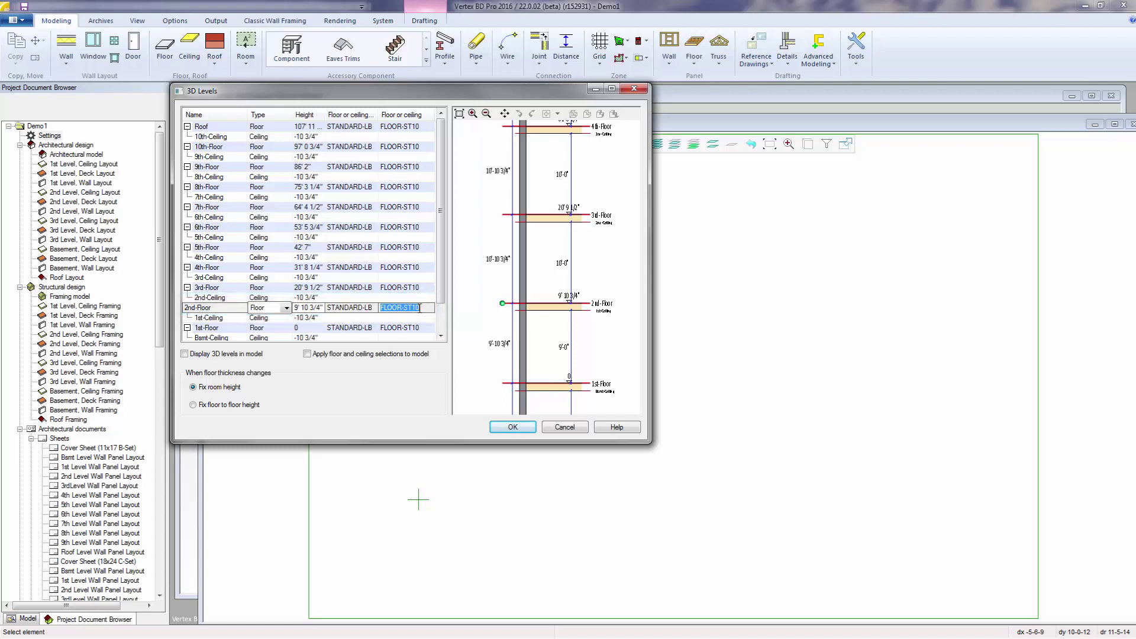
right_click(419, 308)
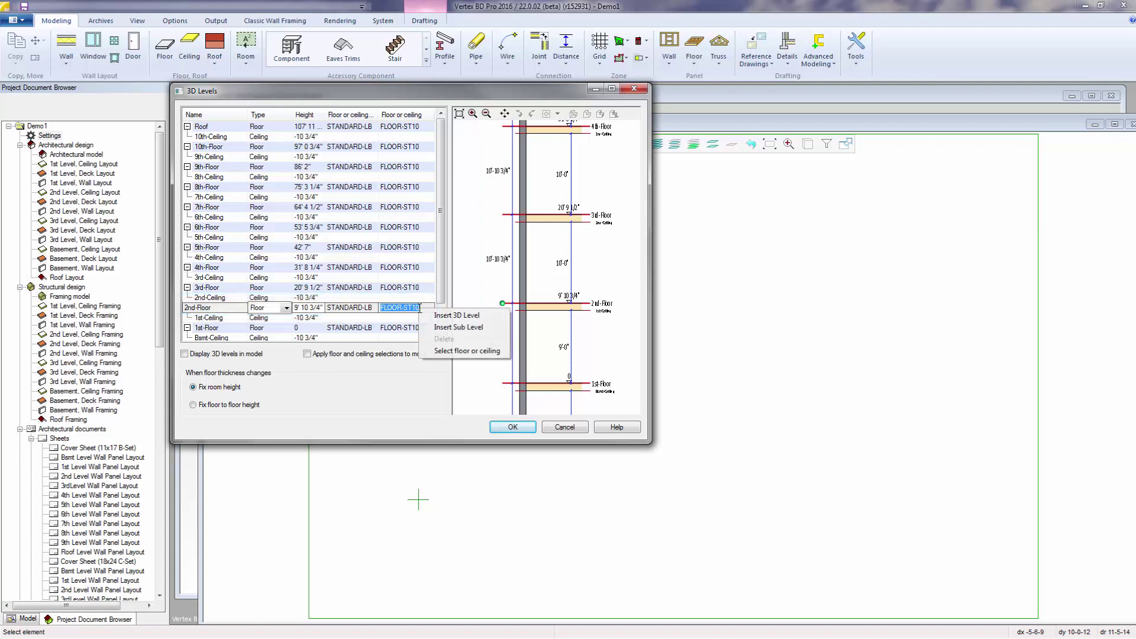
left_click(448, 351)
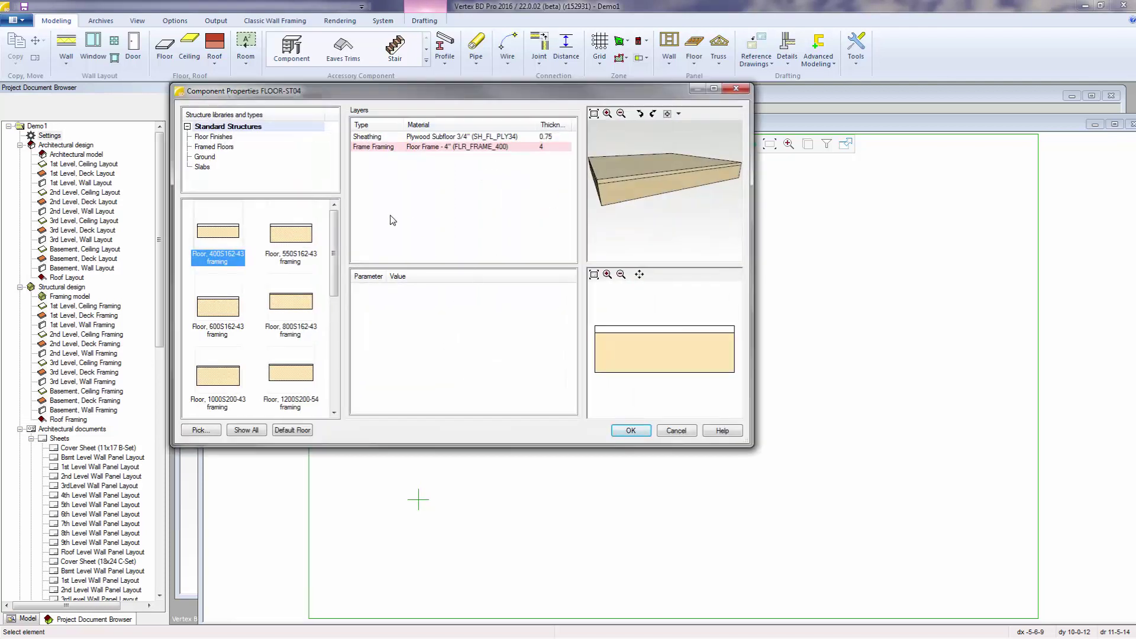
Assign the Framed Floors structure 'Floor, 1200S200-54 framing' (FLOOR-ST12) to the 2nd floor.
left_click(212, 148)
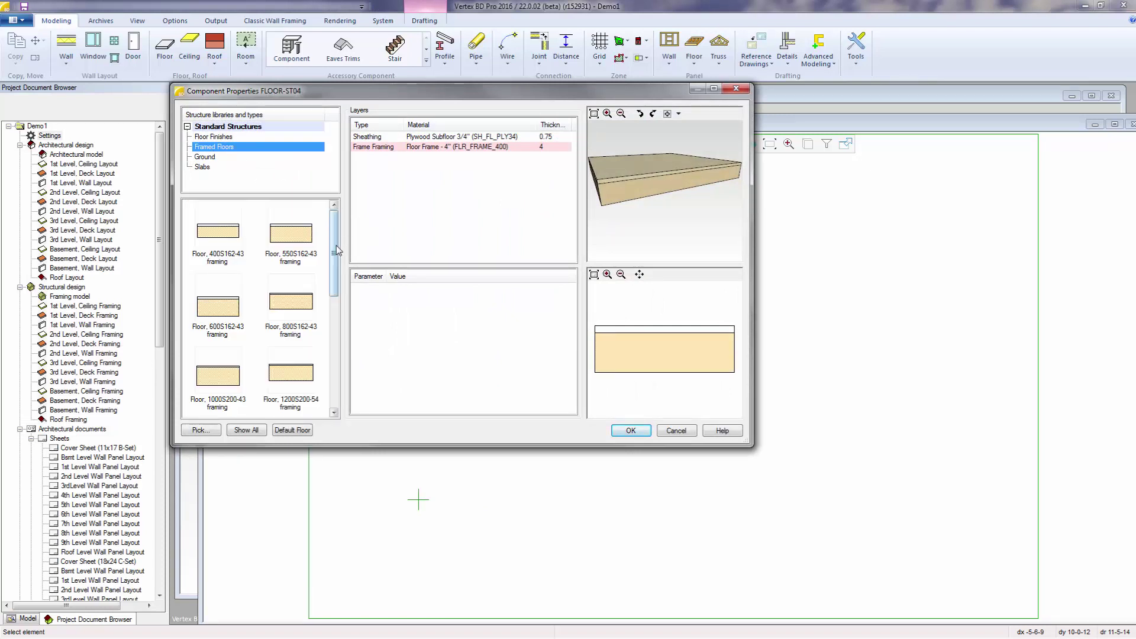
left_click_drag(336, 249, 340, 303)
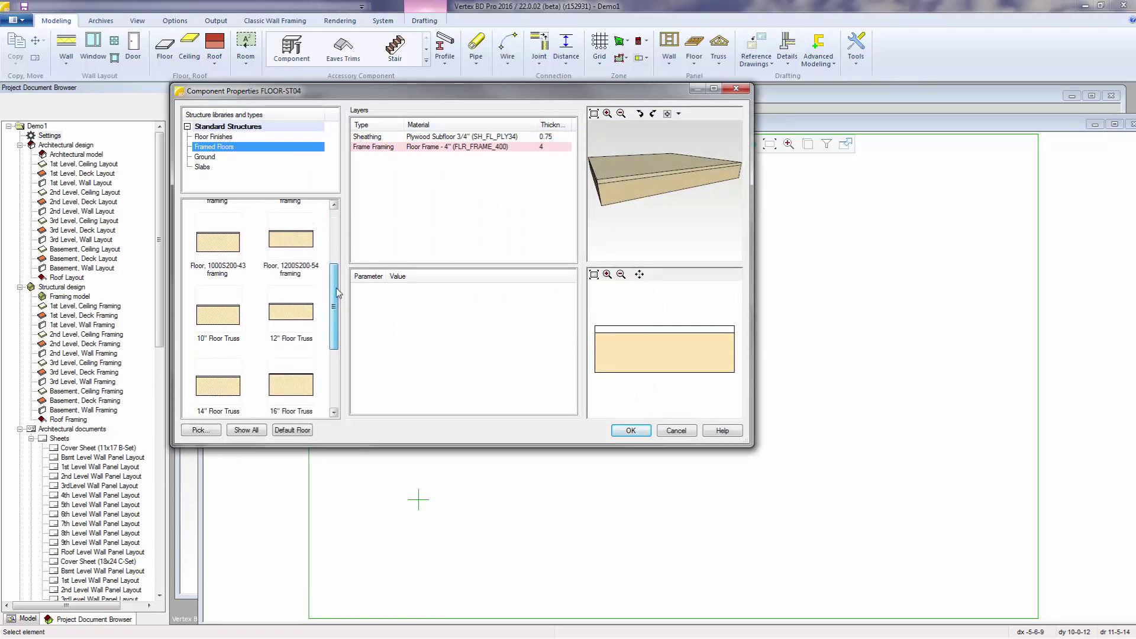
left_click(290, 251)
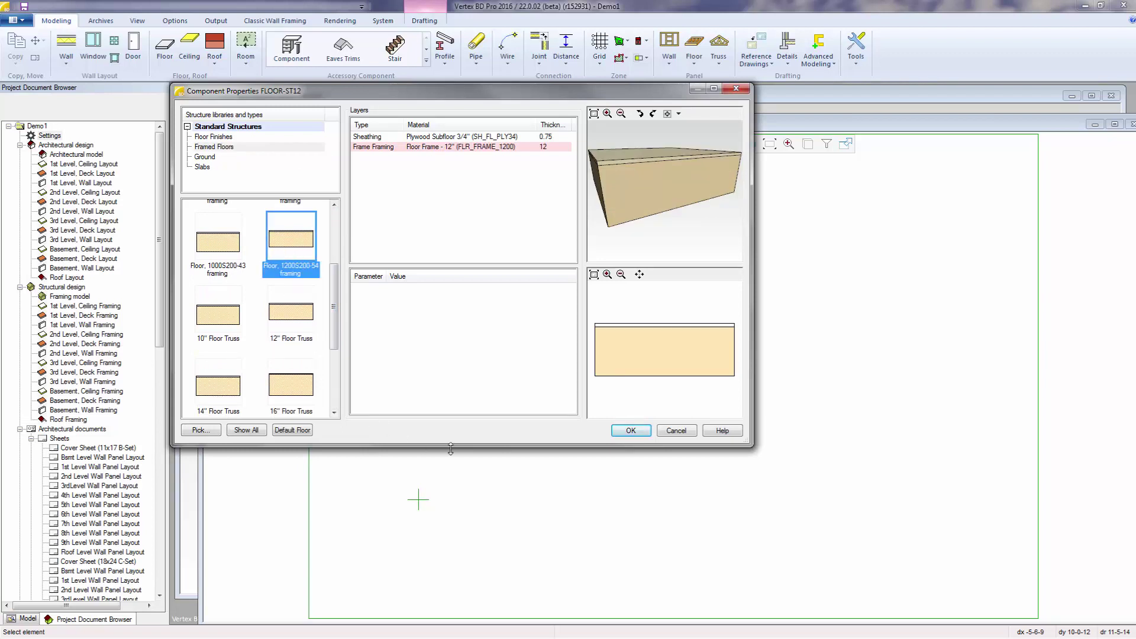
left_click(630, 430)
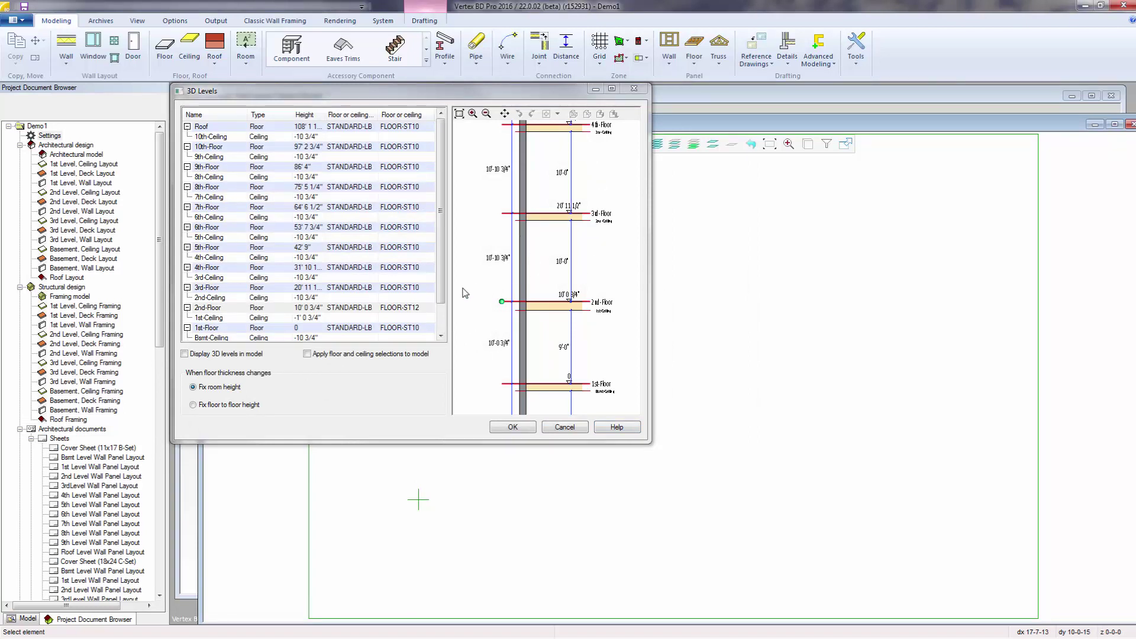
Assign the FLOOR-ST12 floor structure to the 3rd and 4th floors.
left_click(412, 291)
right_click(412, 290)
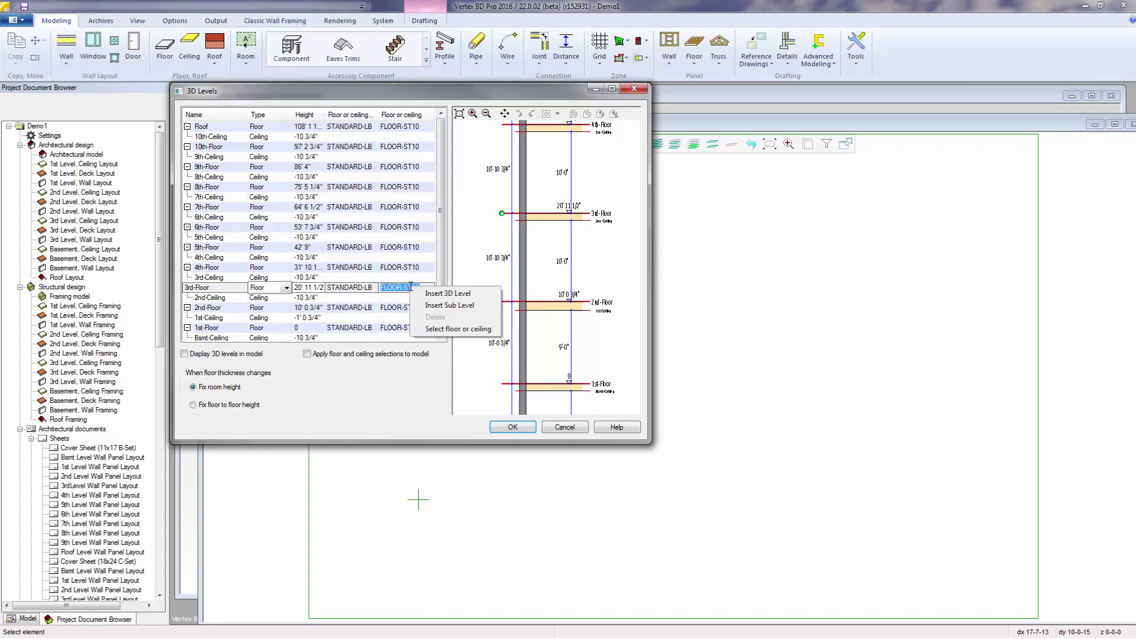
left_click(444, 330)
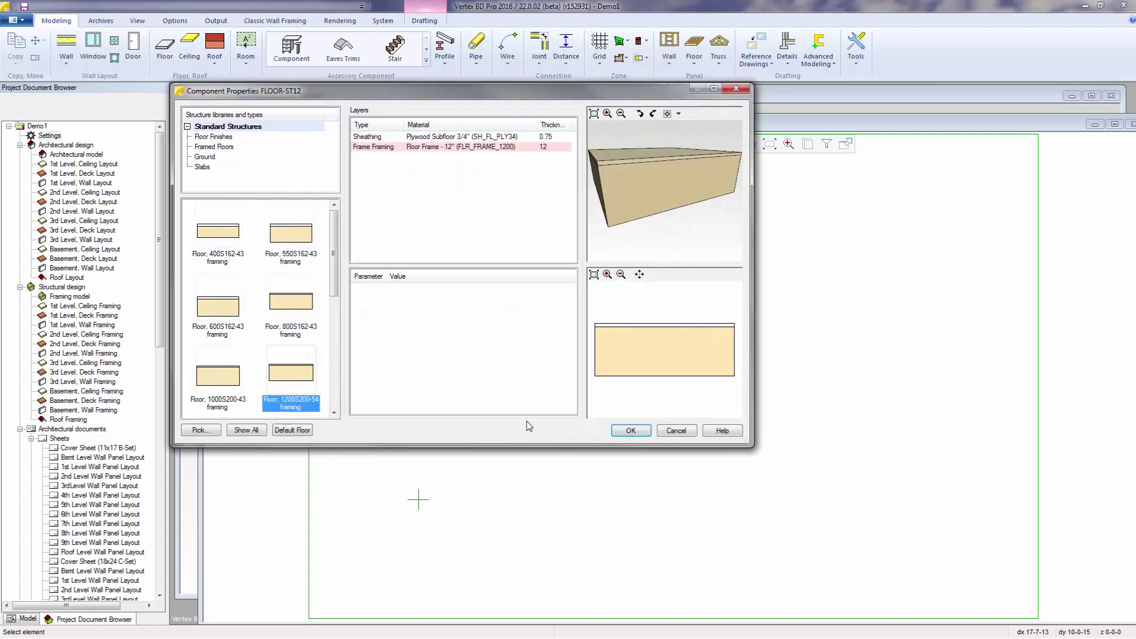
left_click(628, 432)
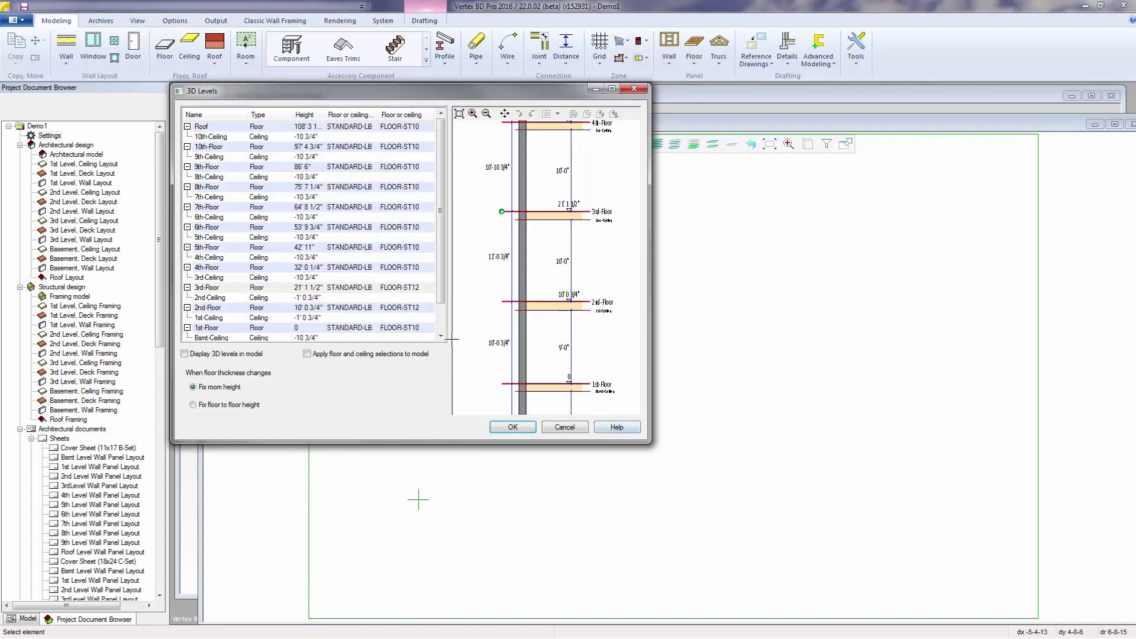
left_click(414, 269)
right_click(413, 268)
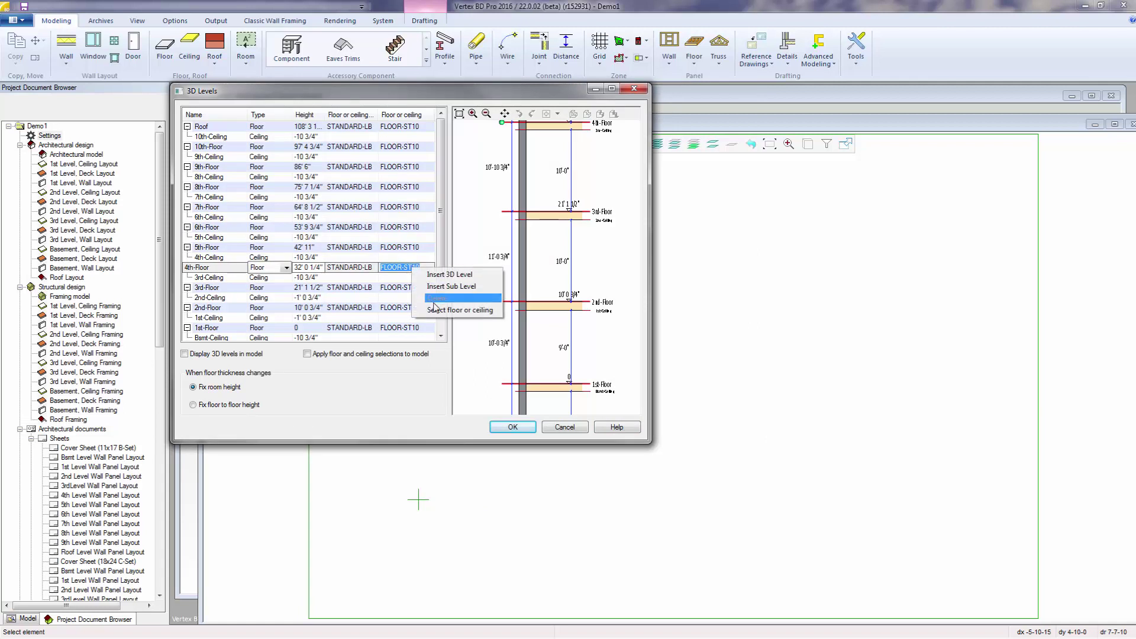
left_click(441, 312)
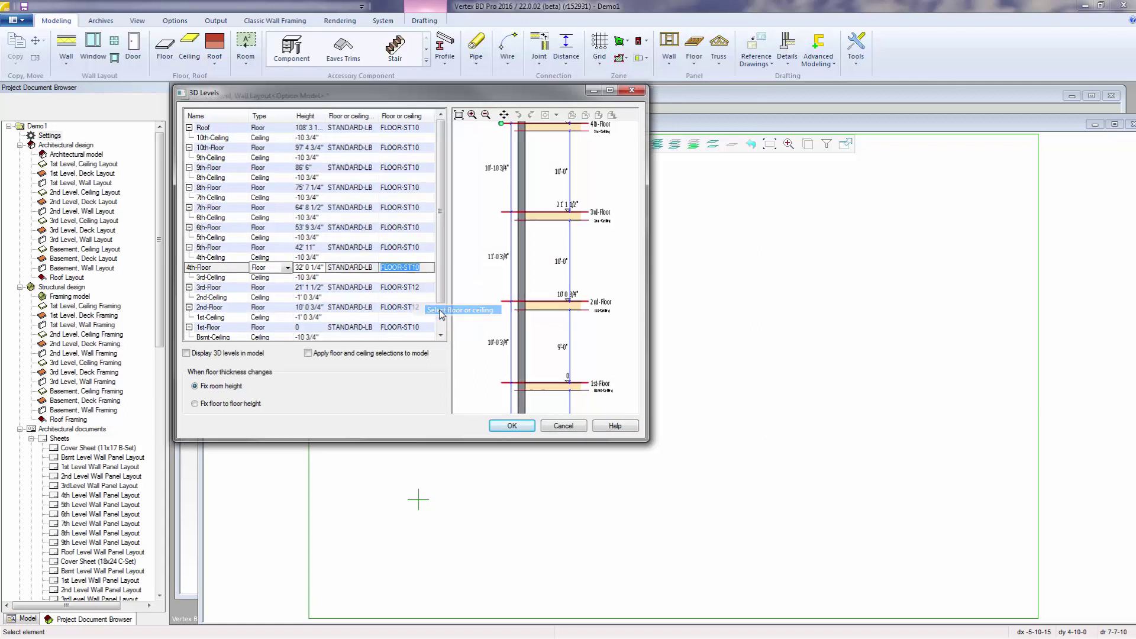
left_click(643, 430)
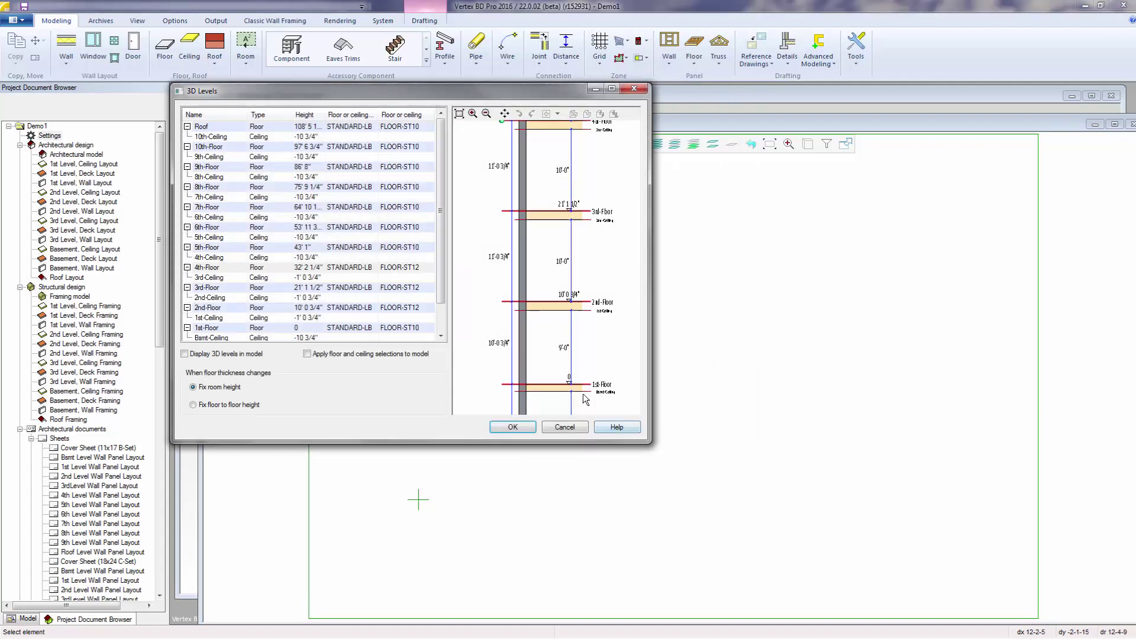
Assign FLOOR-ST12 to the 5th floor and accept the 3D Levels changes.
left_click(413, 249)
right_click(418, 249)
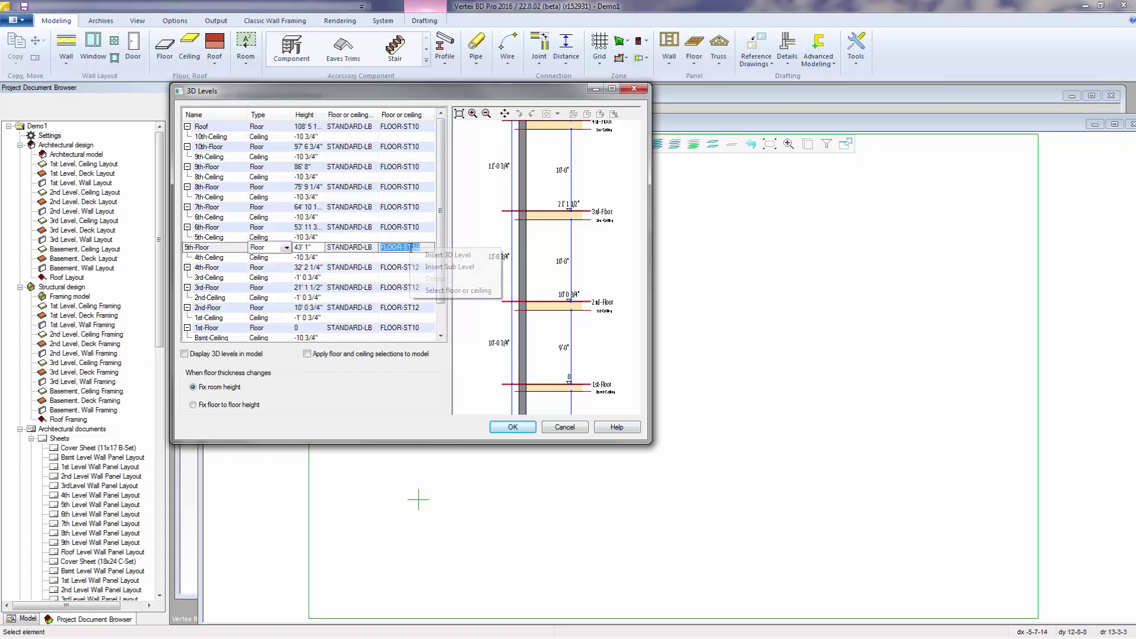
left_click(441, 290)
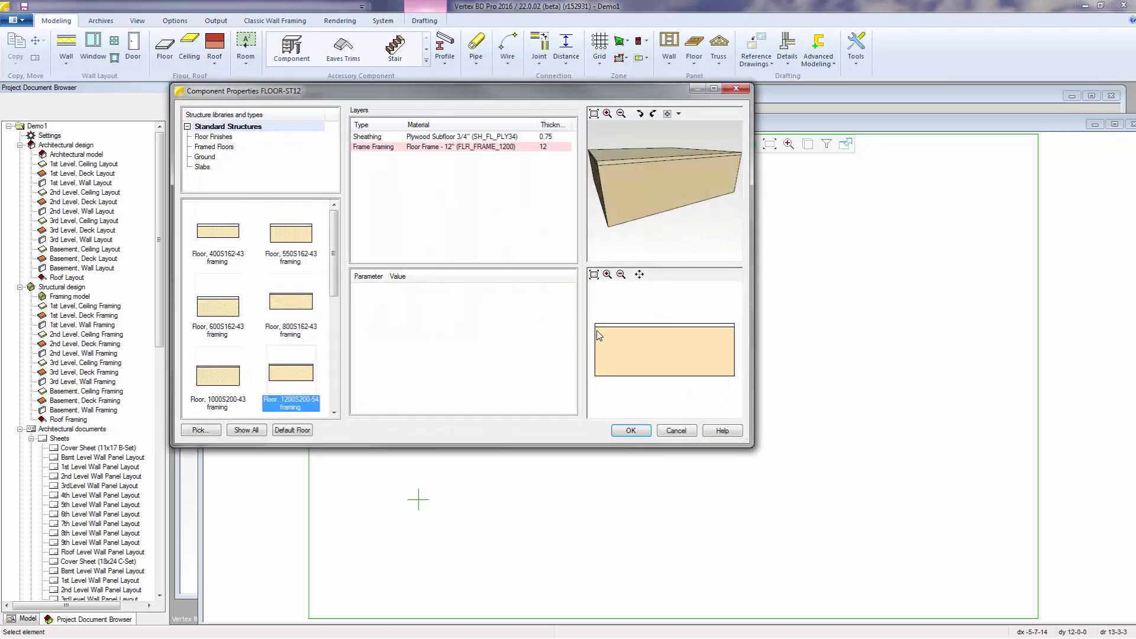
left_click(631, 432)
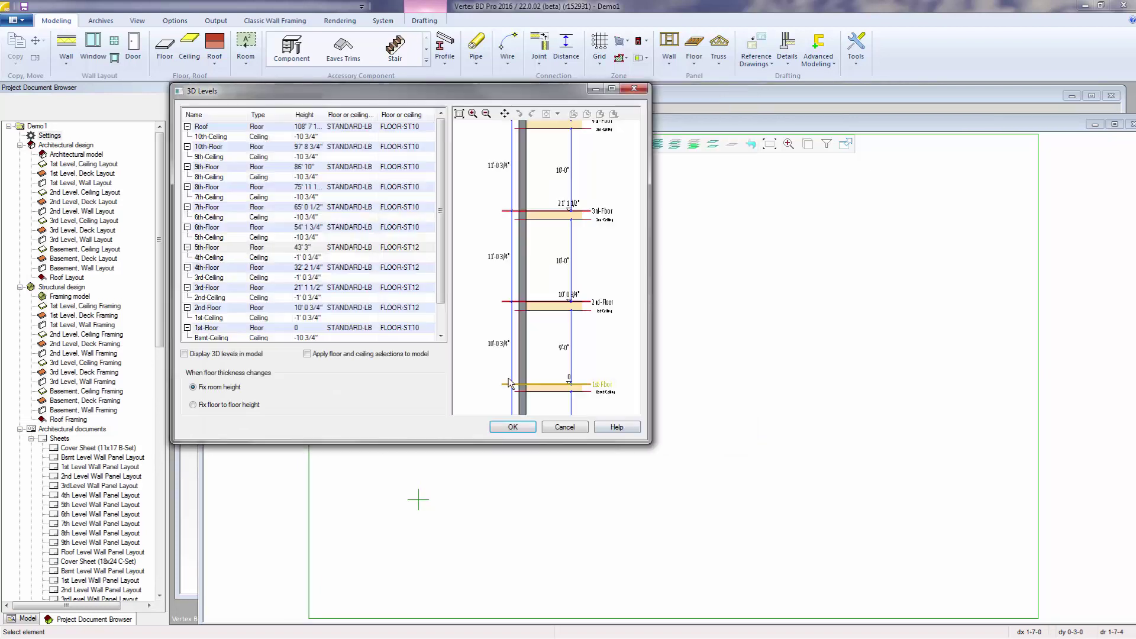
left_click(409, 233)
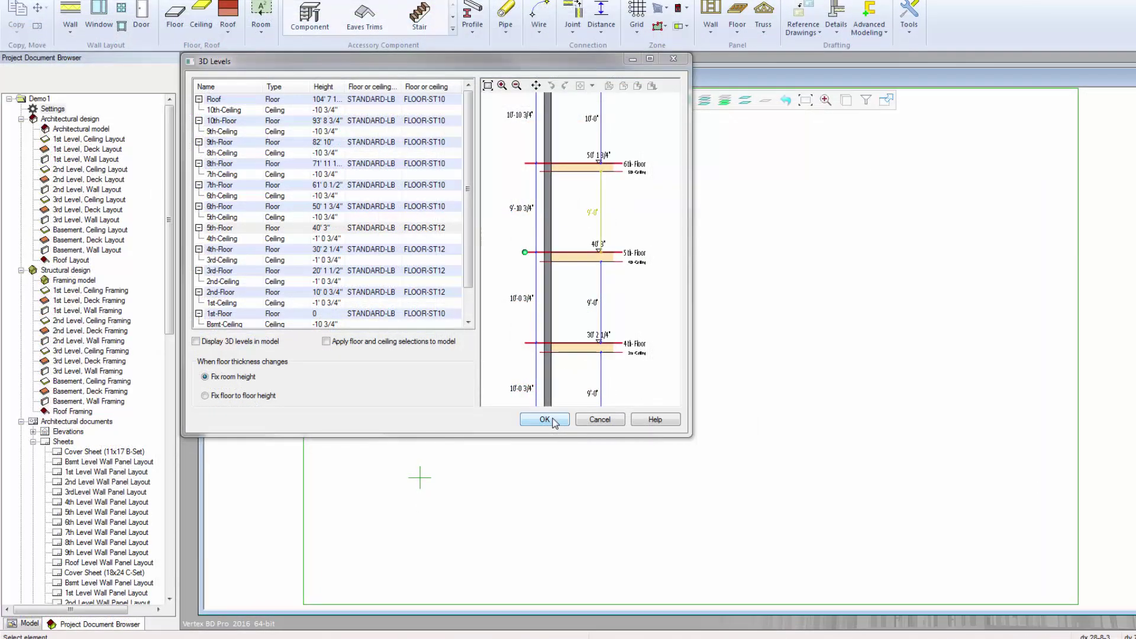
left_click(546, 420)
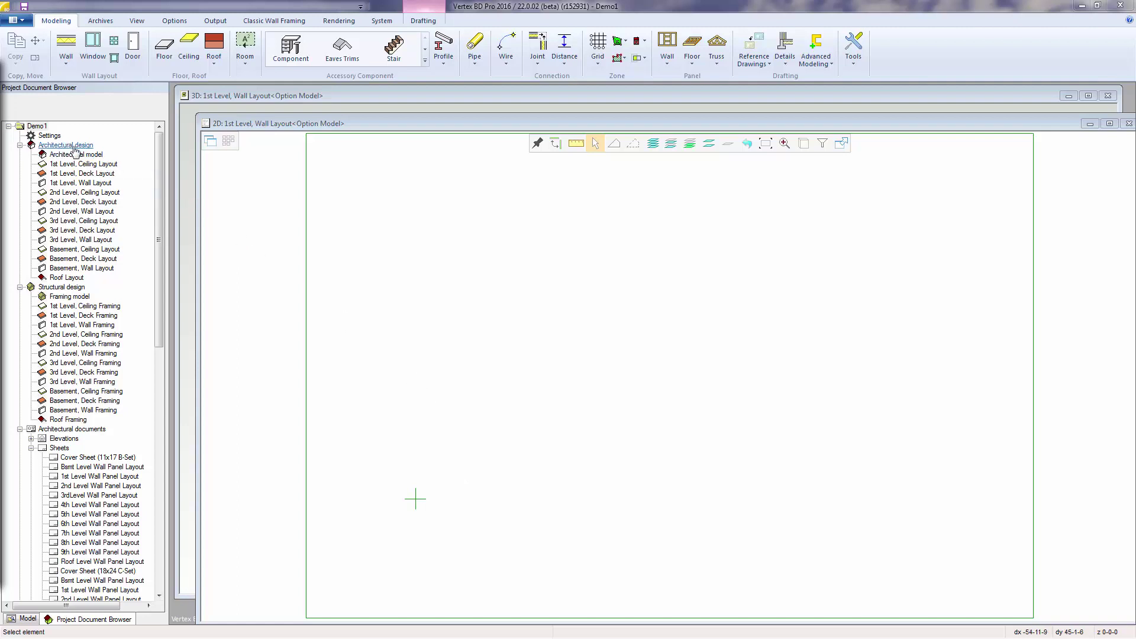
Choose Edit Project Parameters from the Settings node in the Project Document Browser.
right_click(51, 139)
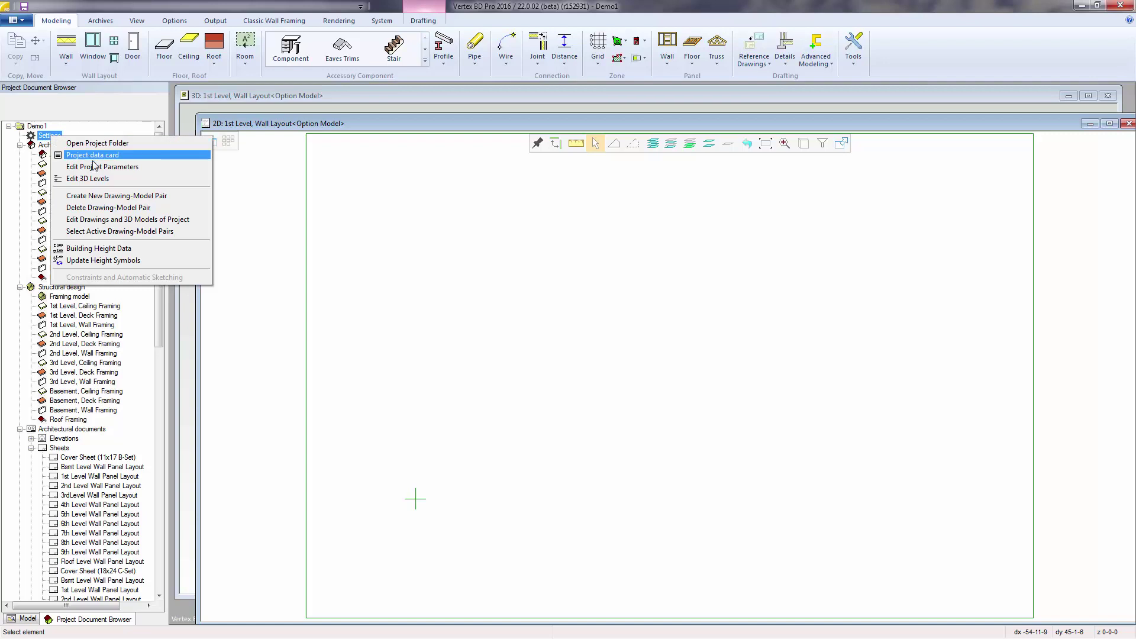
left_click(101, 167)
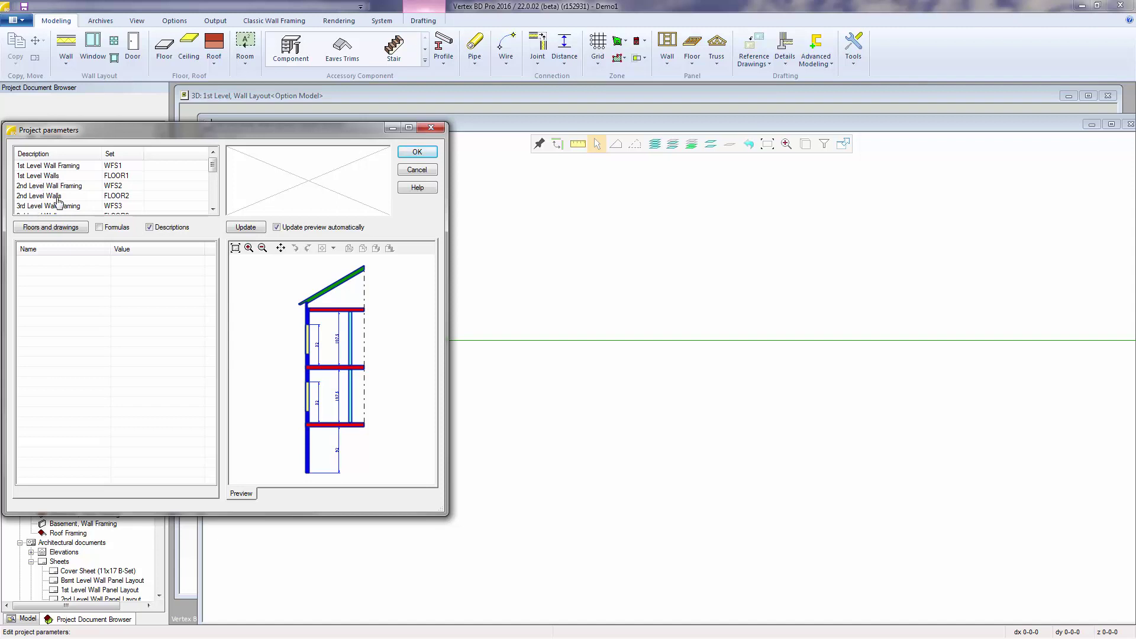
Check 1st Level Walls heights (wall cabinet, stairs, window rough opening), then show WFS1 framing.
mouse_move(212, 171)
left_mouse_down()
mouse_move(212, 192)
mouse_move(213, 166)
left_mouse_up()
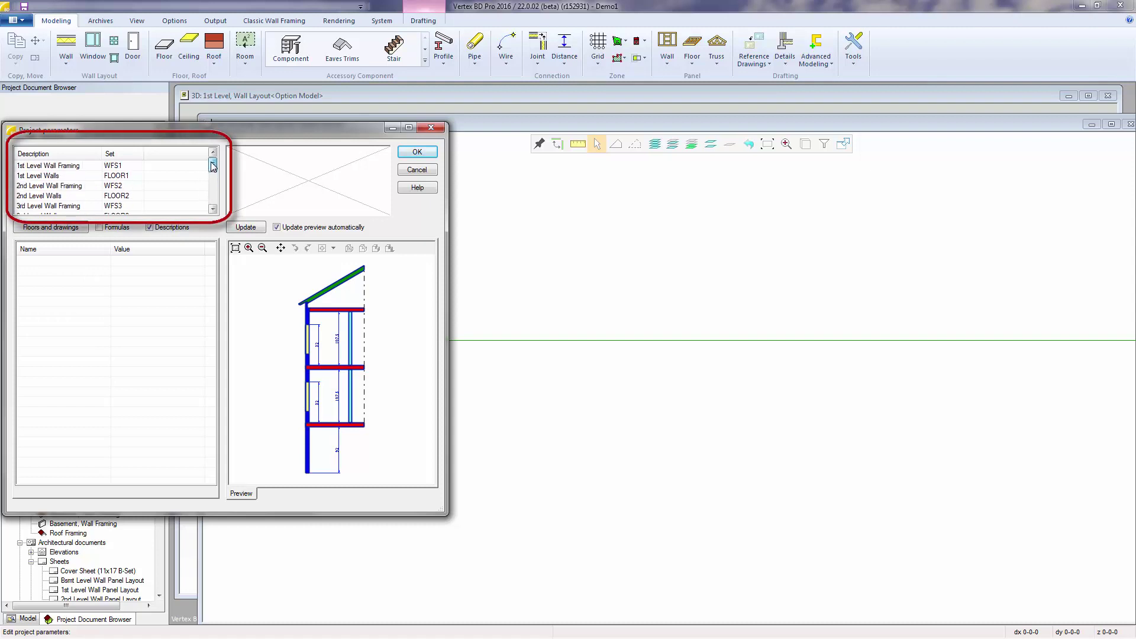
left_click(57, 178)
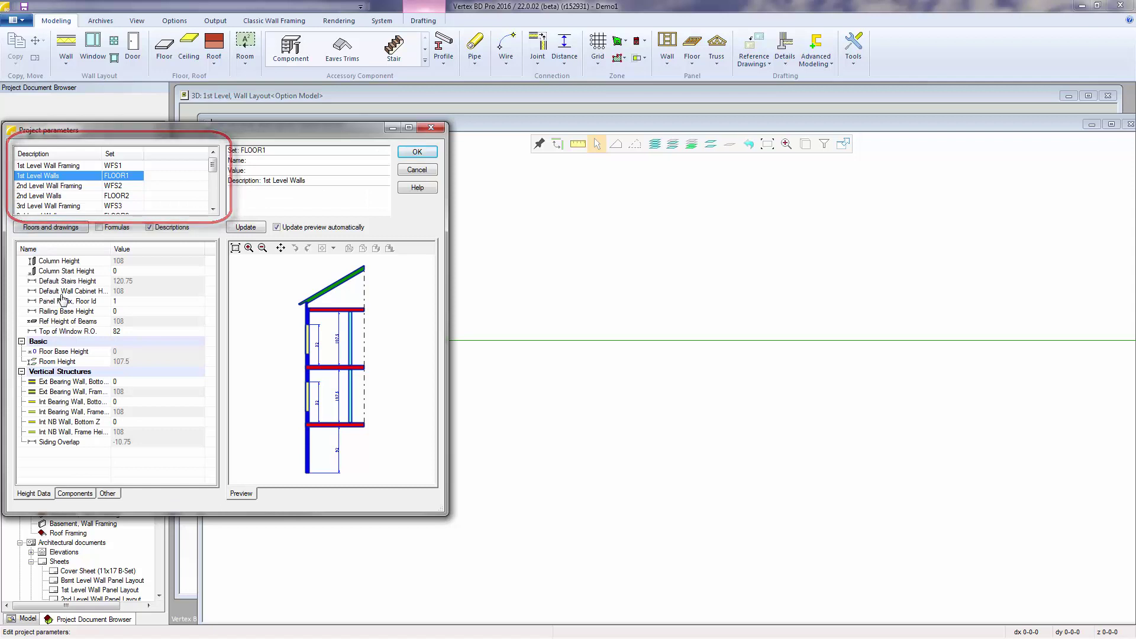
left_click(122, 291)
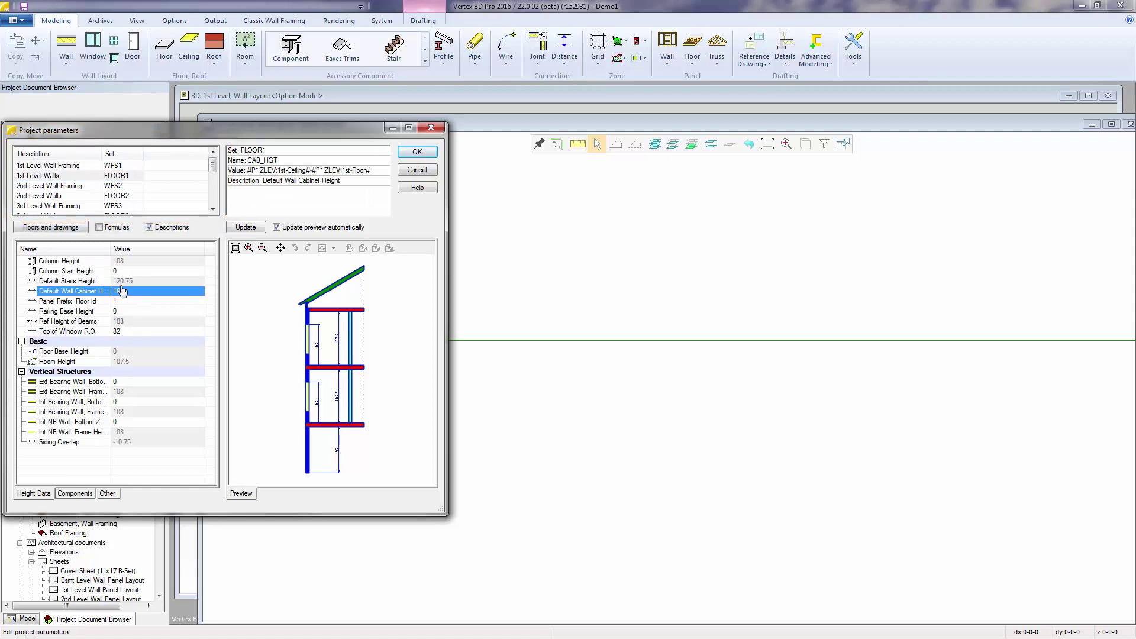
left_click(123, 282)
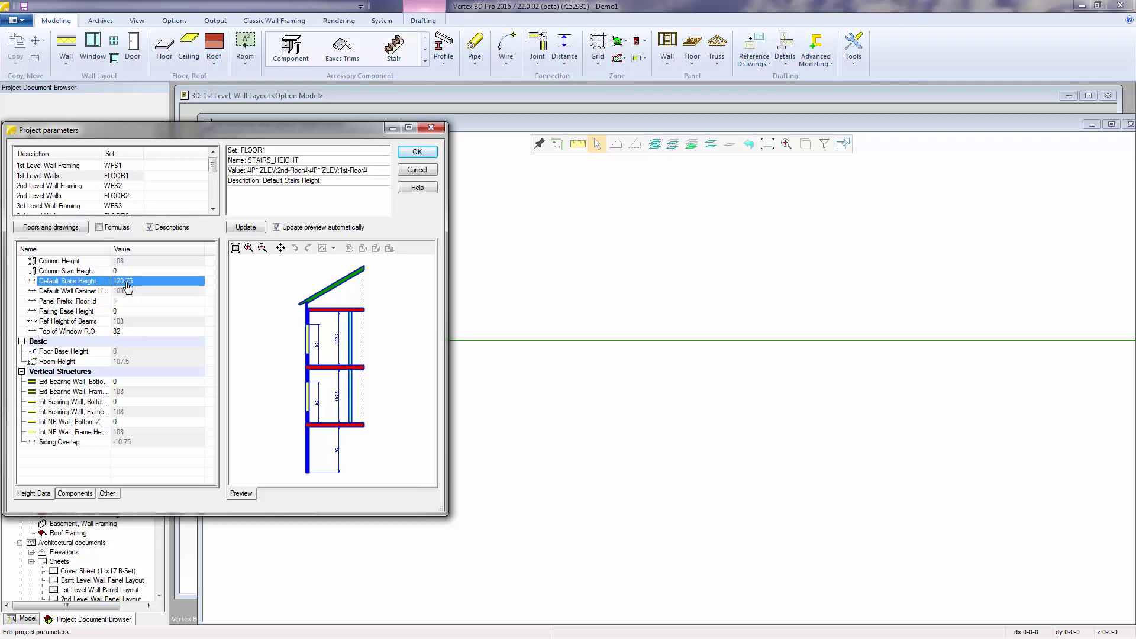
left_click(132, 331)
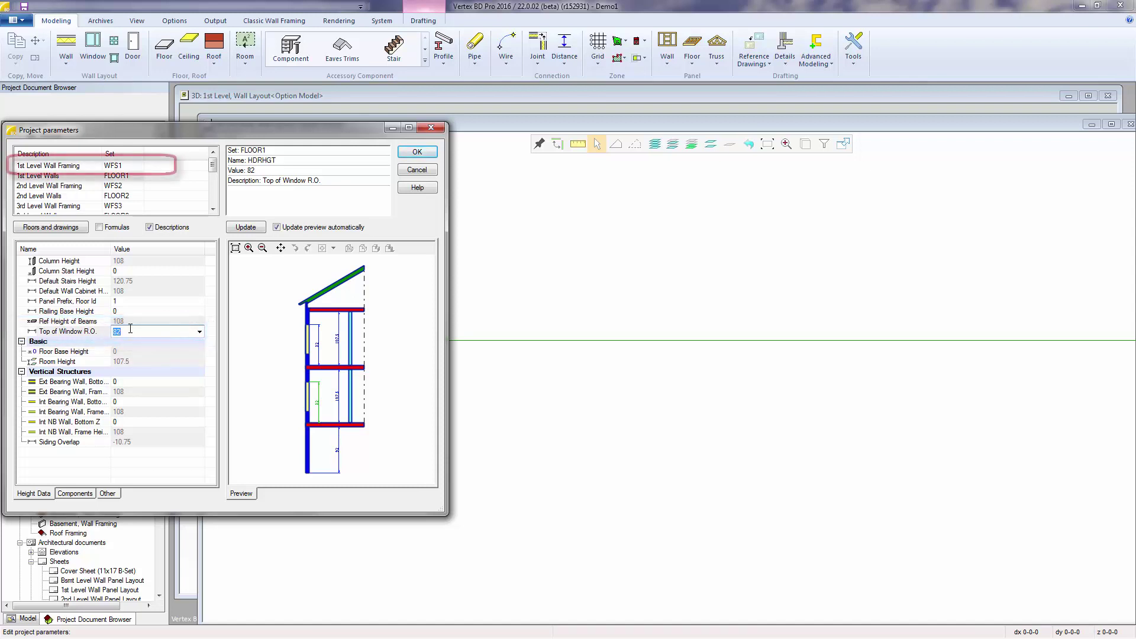
left_click(68, 167)
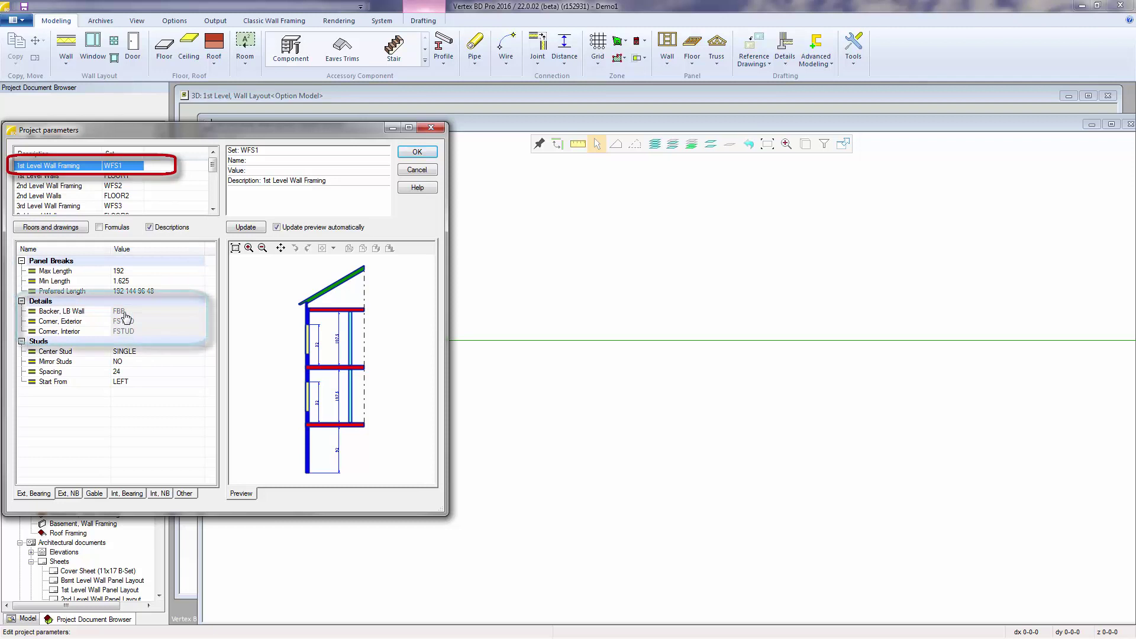
Review the WFS1 framing rows and change the LB wall backer from FBB to Two Offset Studs (2BB).
left_click(128, 291)
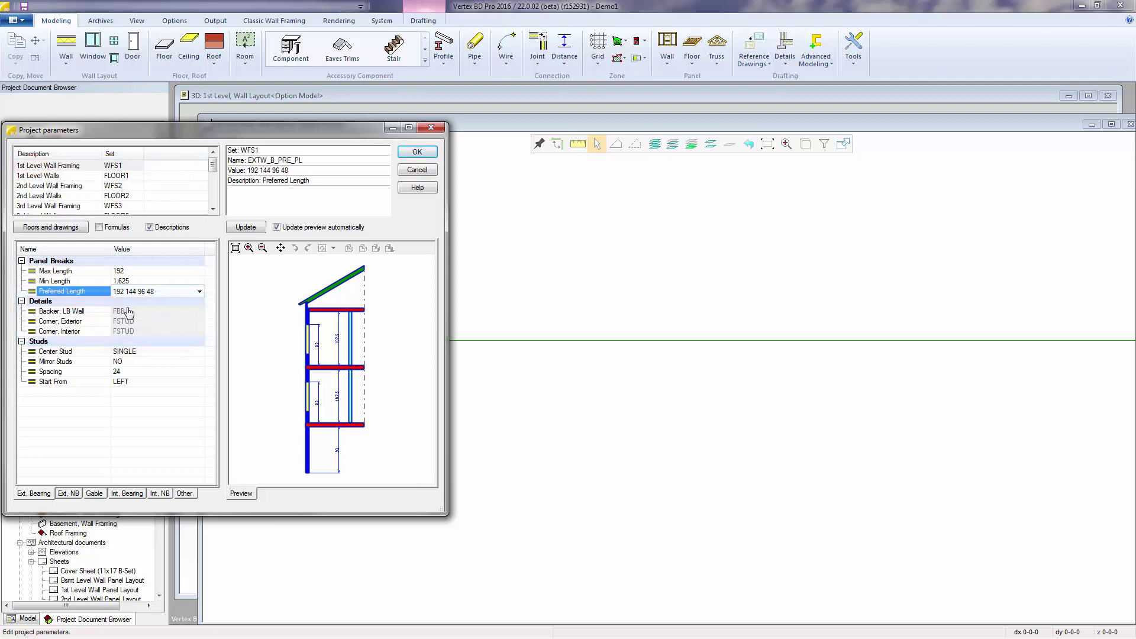
left_click(127, 321)
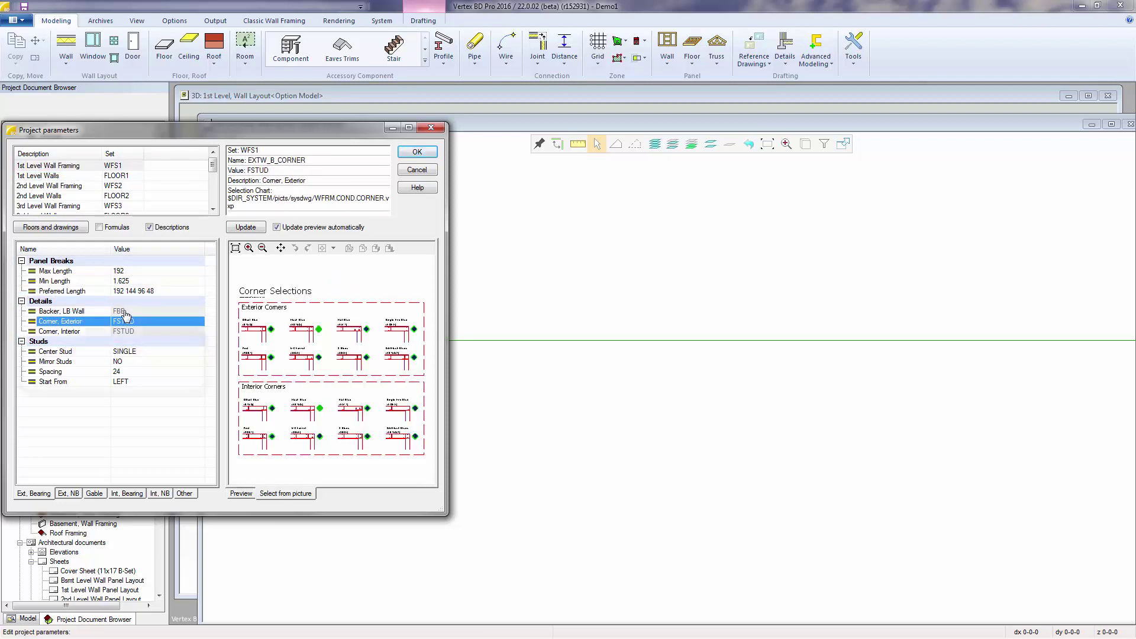
left_click(125, 312)
left_click(124, 351)
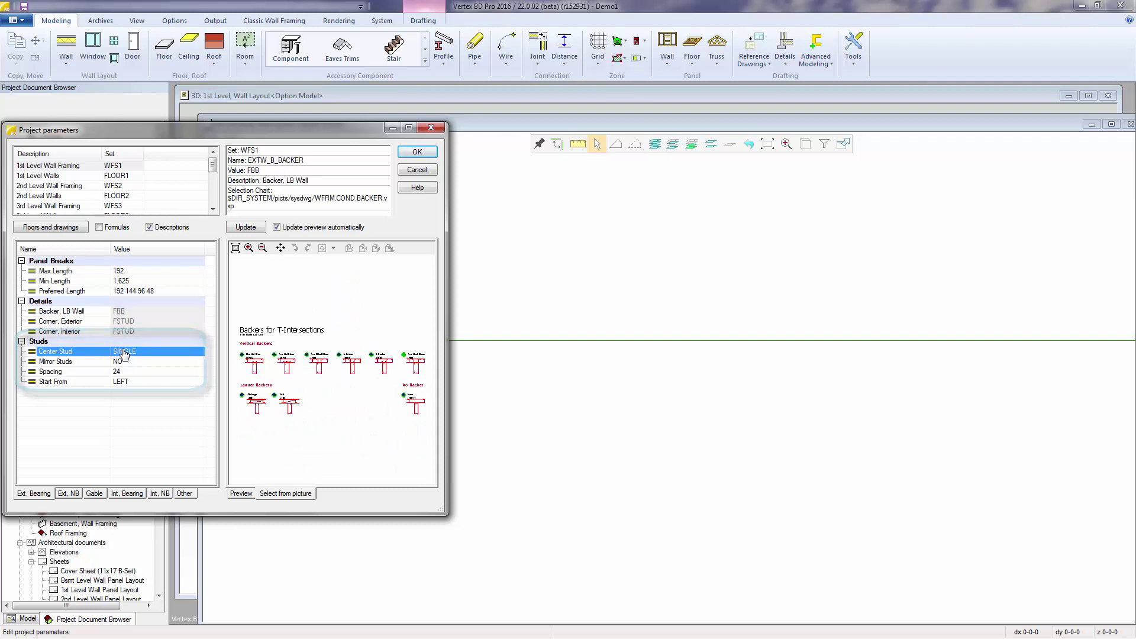
left_click(130, 313)
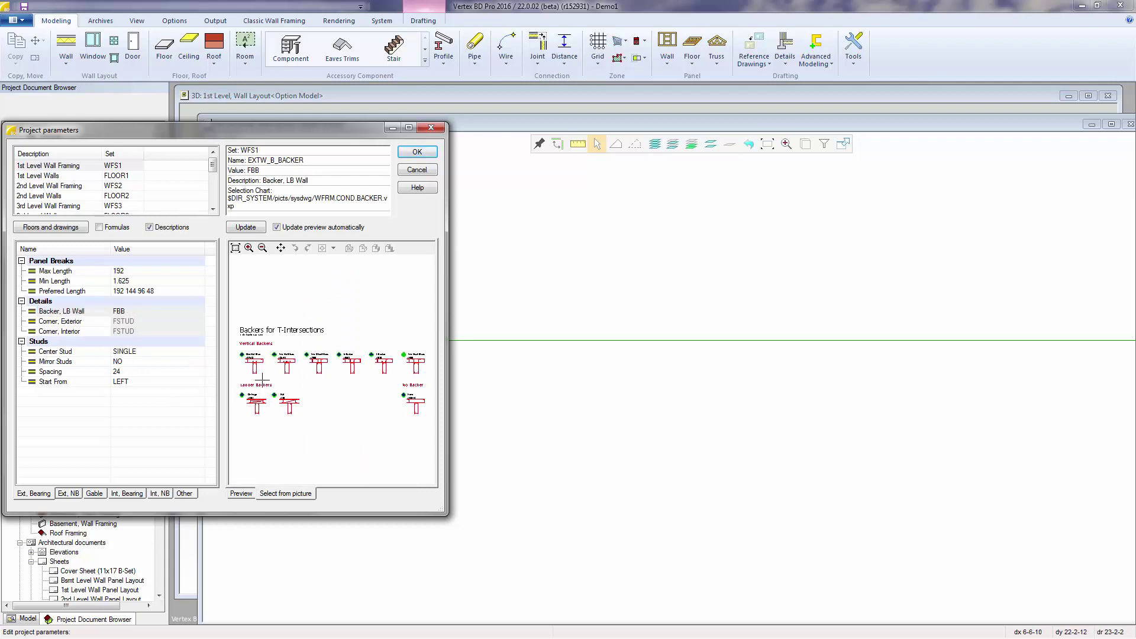
scroll(262, 374, "up", 2)
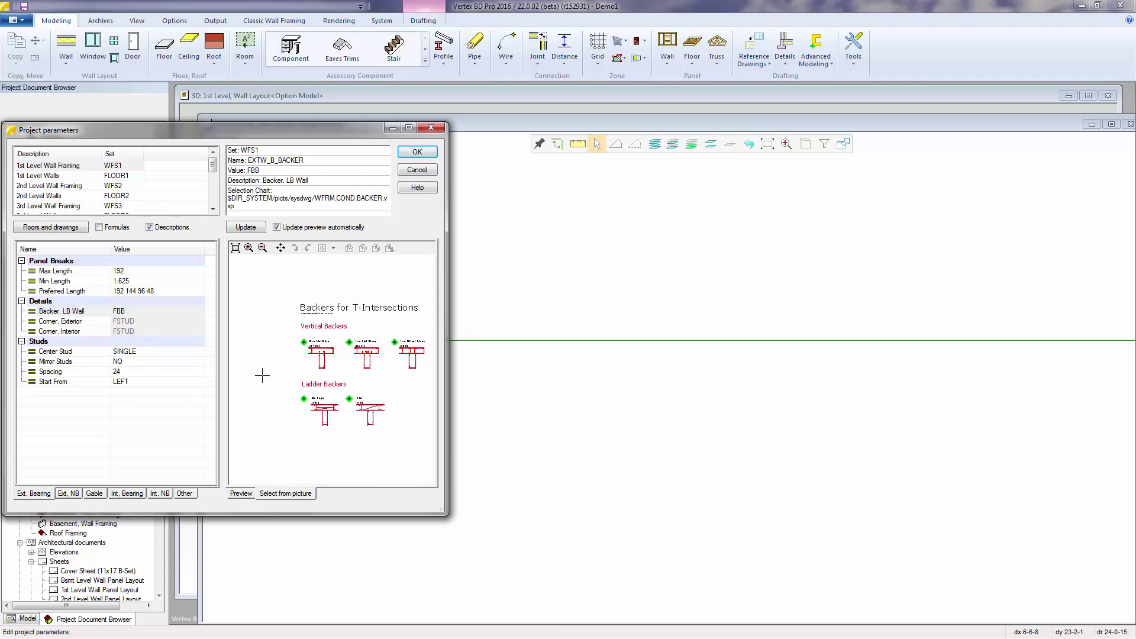
scroll(332, 370, "up", 1)
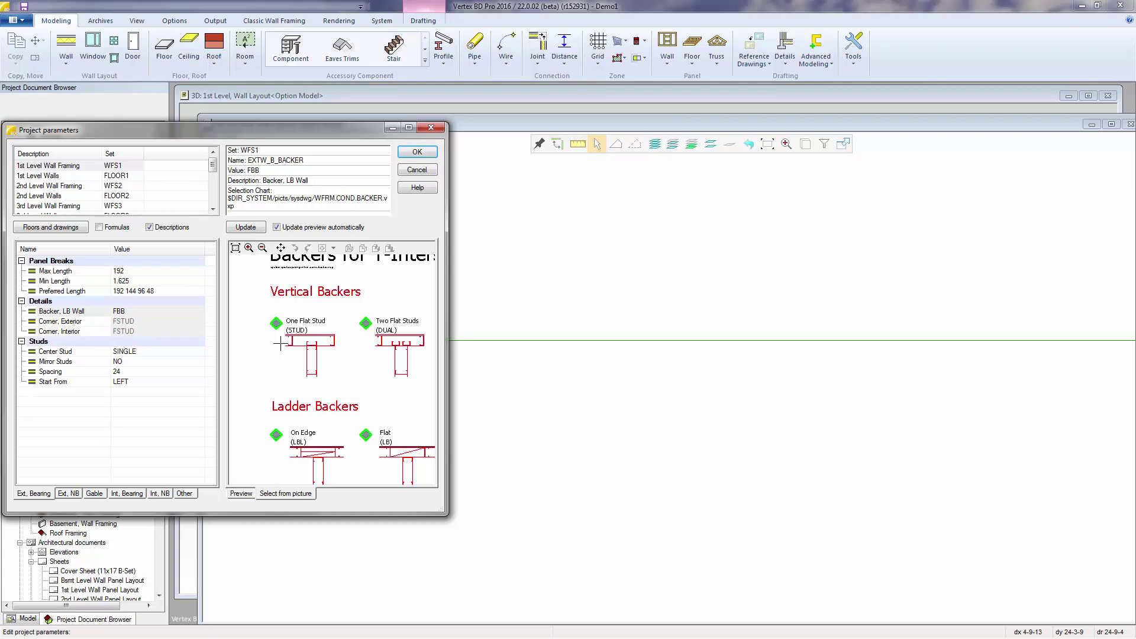
scroll(361, 353, "down", 2)
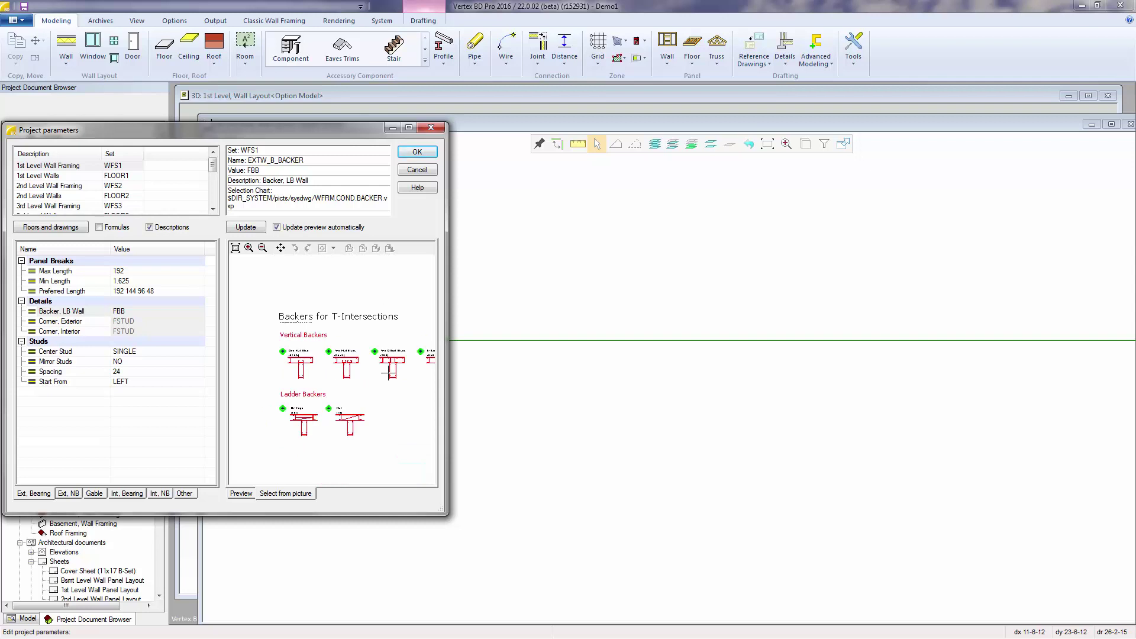
scroll(392, 368, "up", 2)
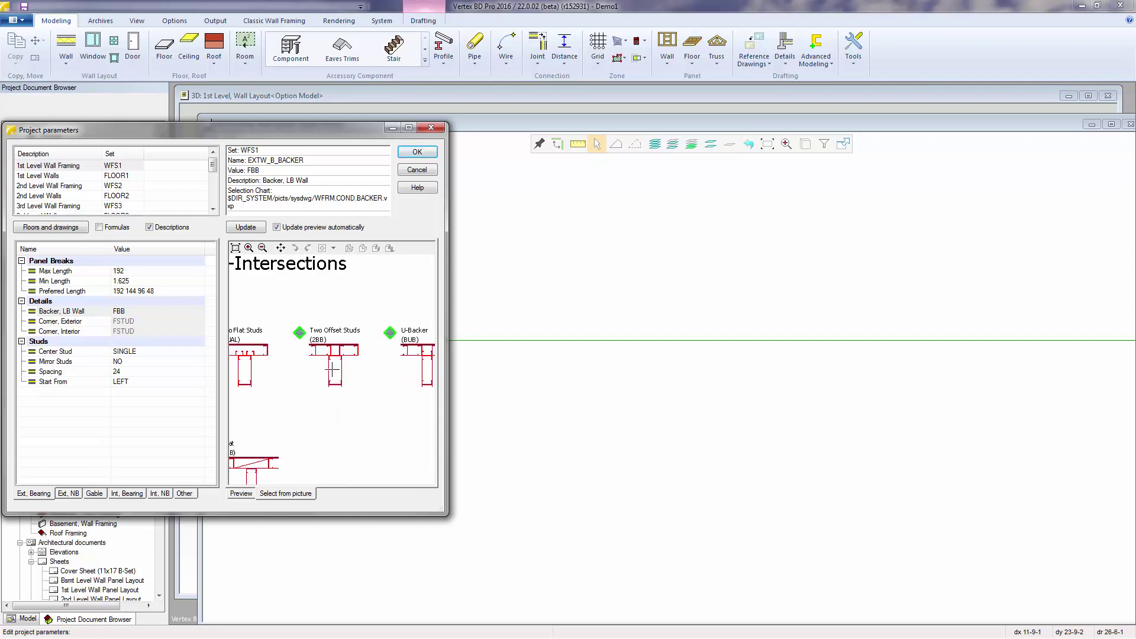
left_click(300, 335)
left_click(123, 323)
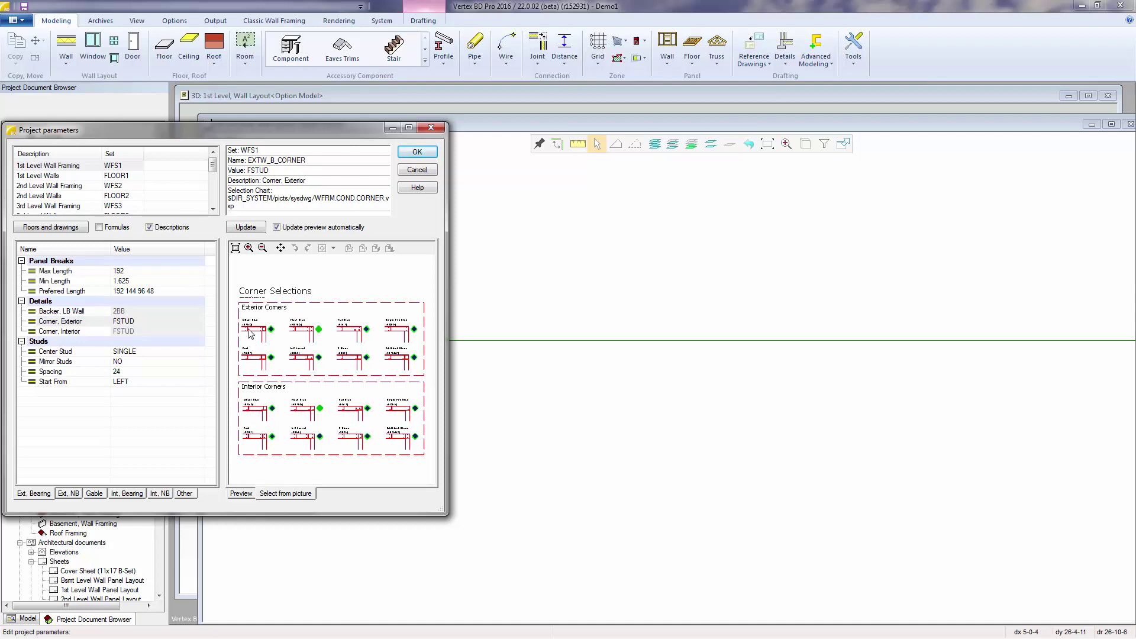
Switch WFS1 exterior and interior corners from FSTUD to Offset Stud (STUD).
scroll(249, 332, "up", 1)
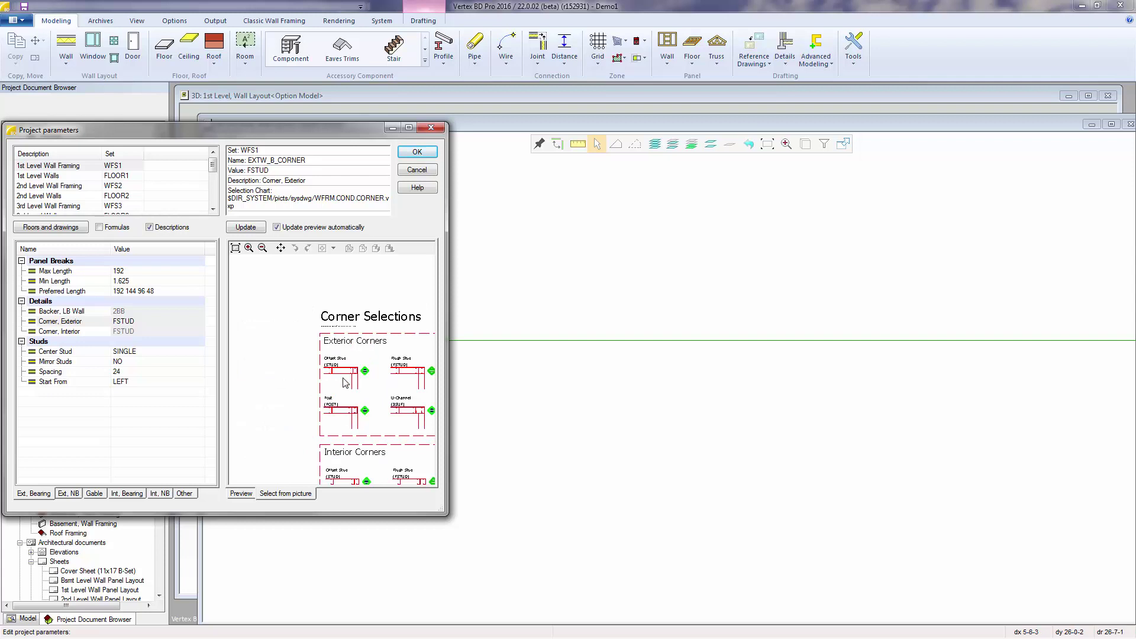
scroll(345, 382, "up", 1)
scroll(345, 382, "up", 1)
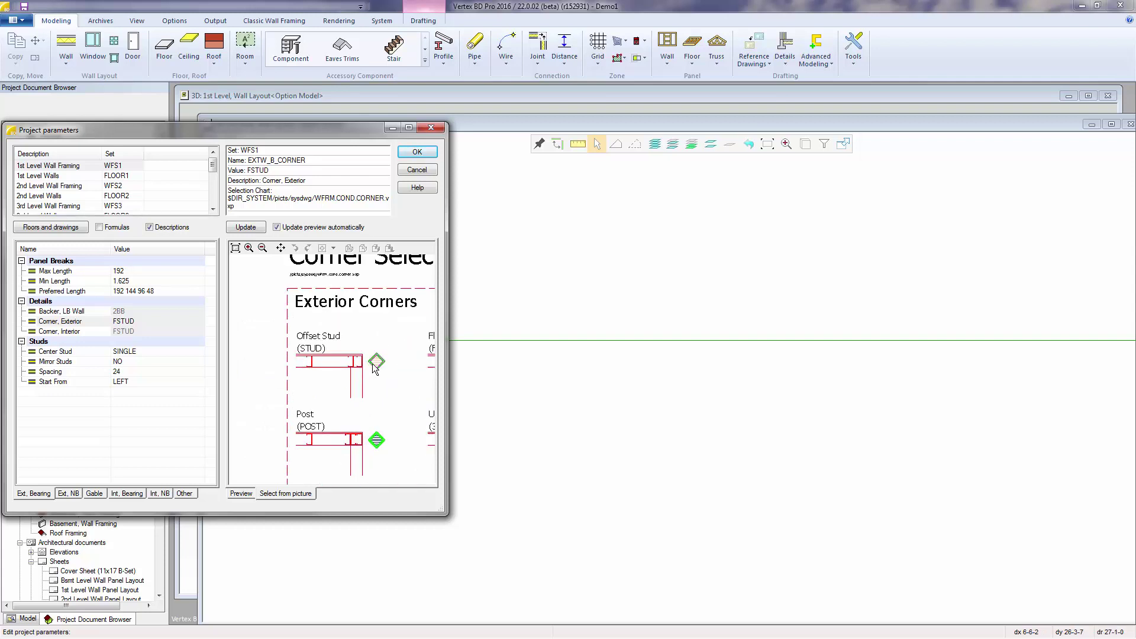
left_click(375, 362)
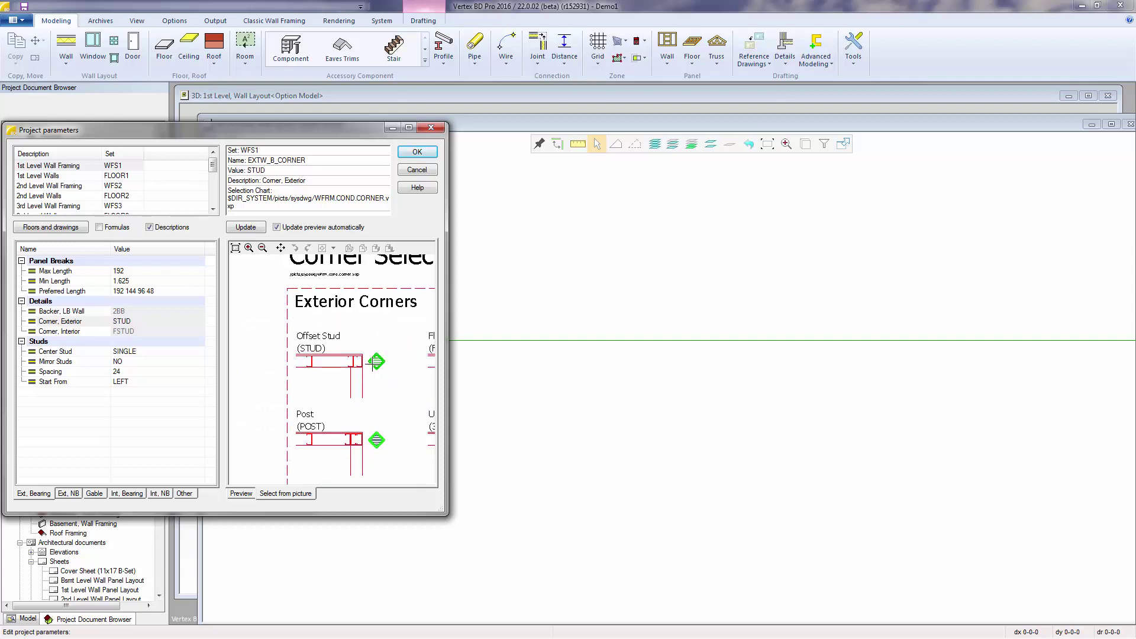
left_click(135, 332)
scroll(272, 416, "up", 3)
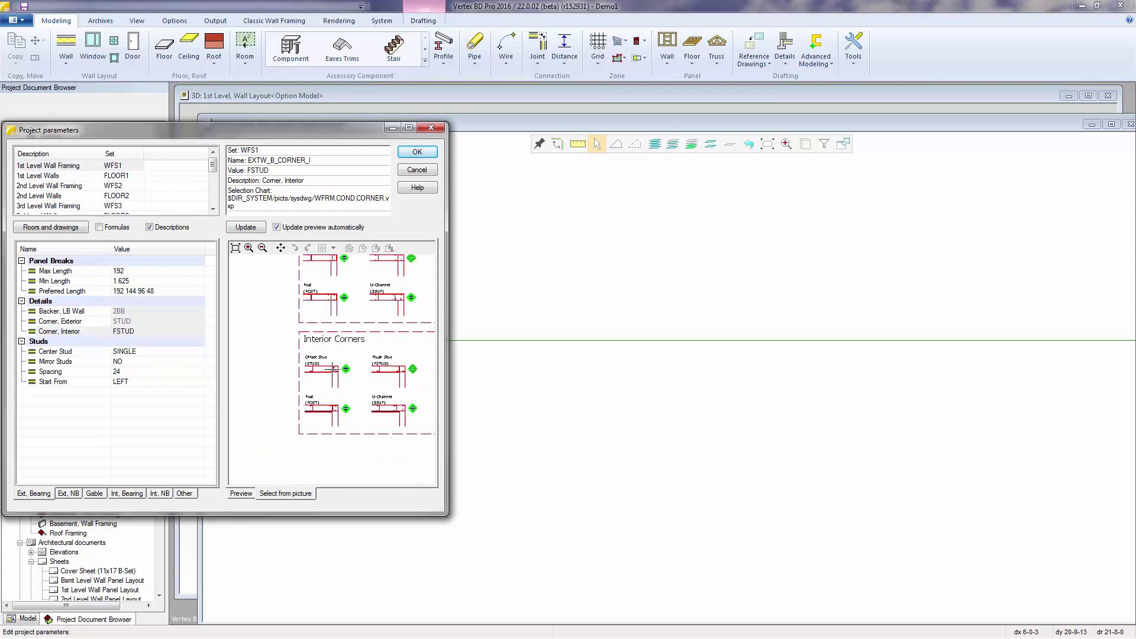
left_click(360, 377)
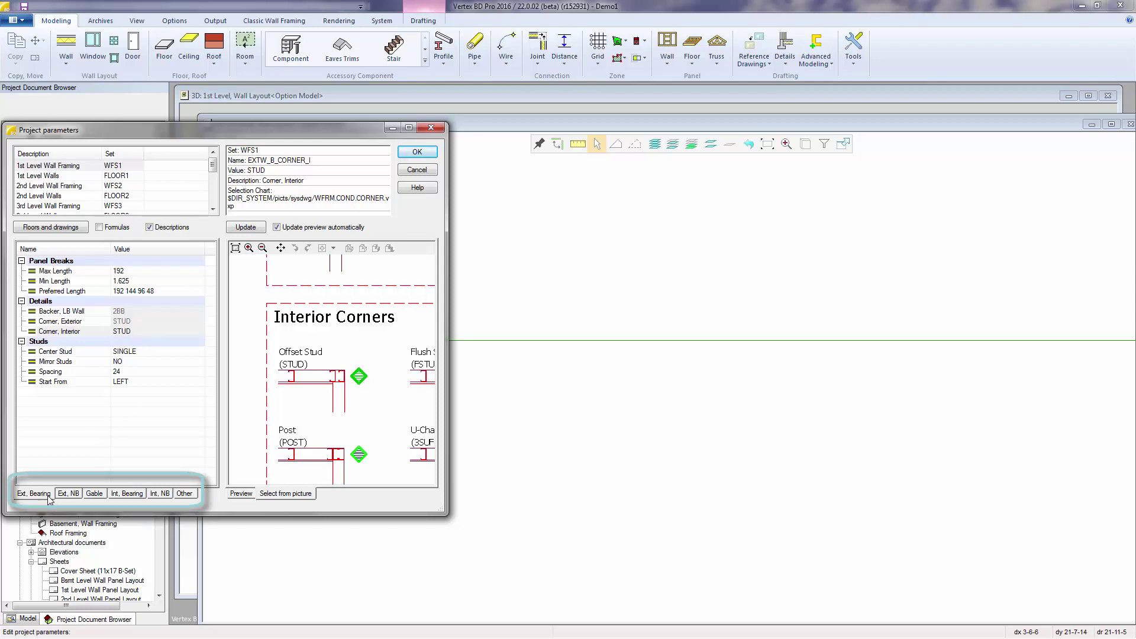
Check the Ext. NB, Int. Bearing and Ext. Bearing framing tabs, then accept Project Parameters.
left_click(67, 494)
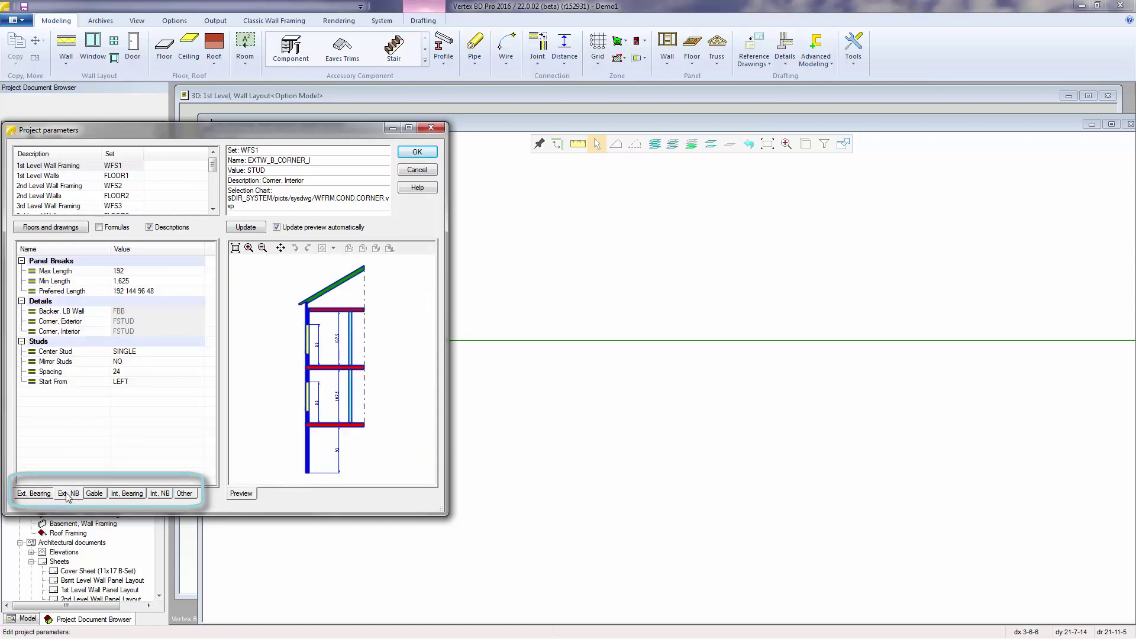
left_click(129, 494)
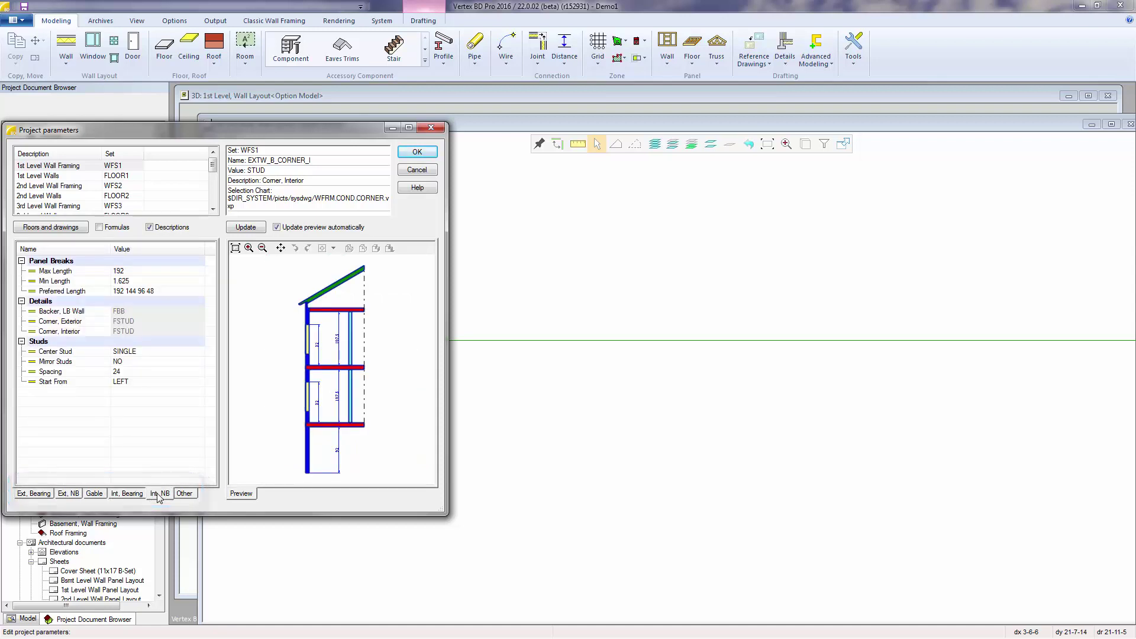
left_click(46, 495)
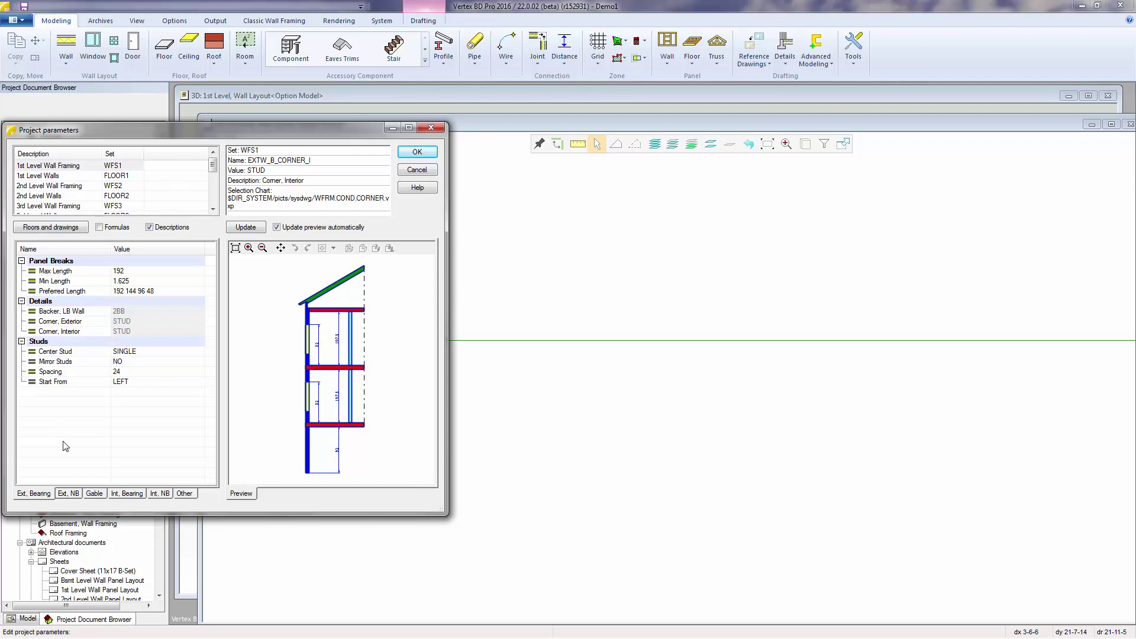
left_click(418, 153)
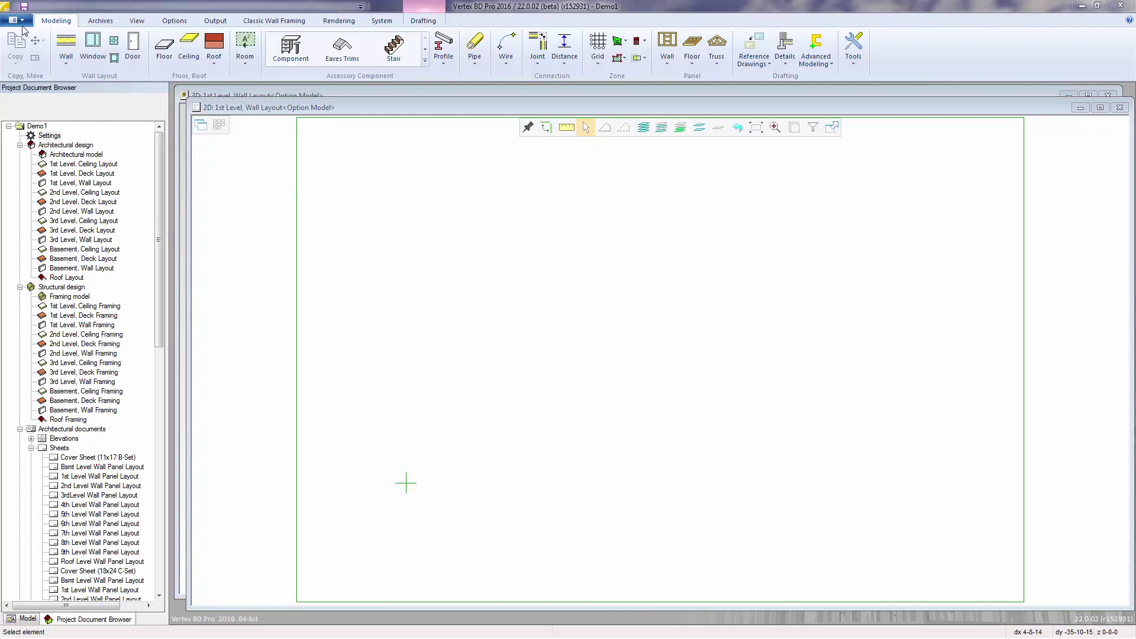
Save the Demo1 project and bring up the drawing-model pairs picker with F7.
left_click(22, 23)
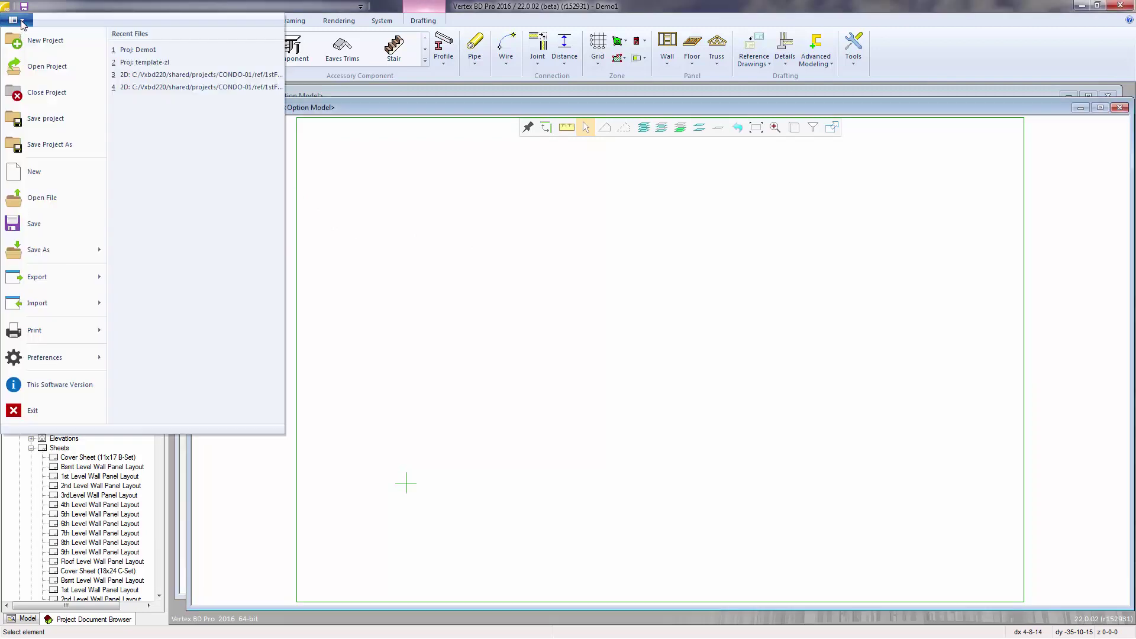
left_click(47, 119)
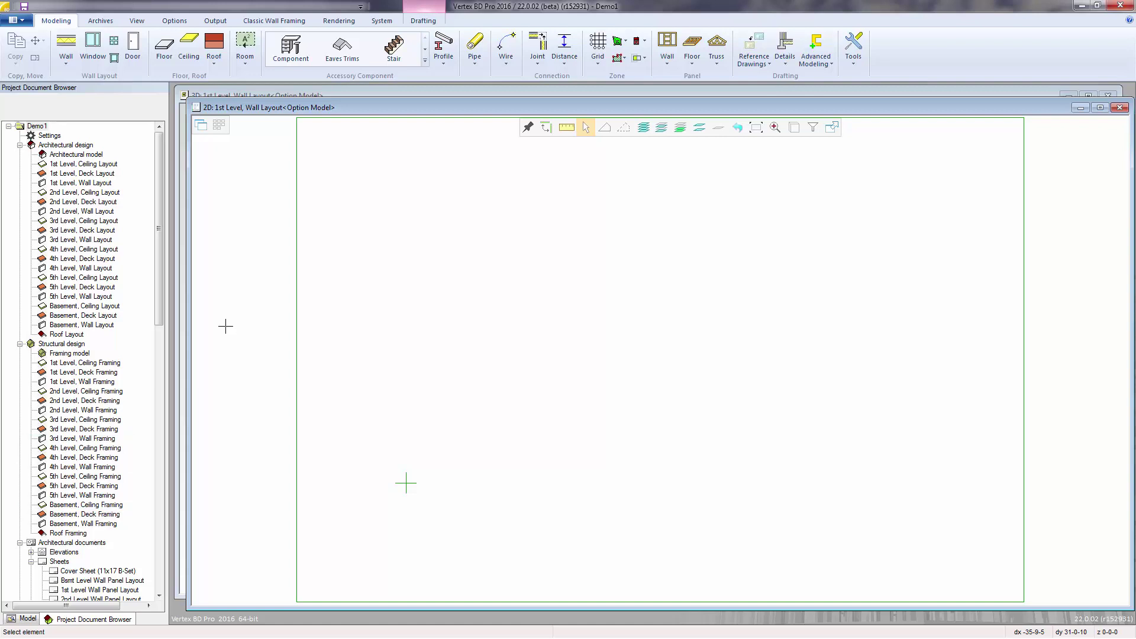
key("F7")
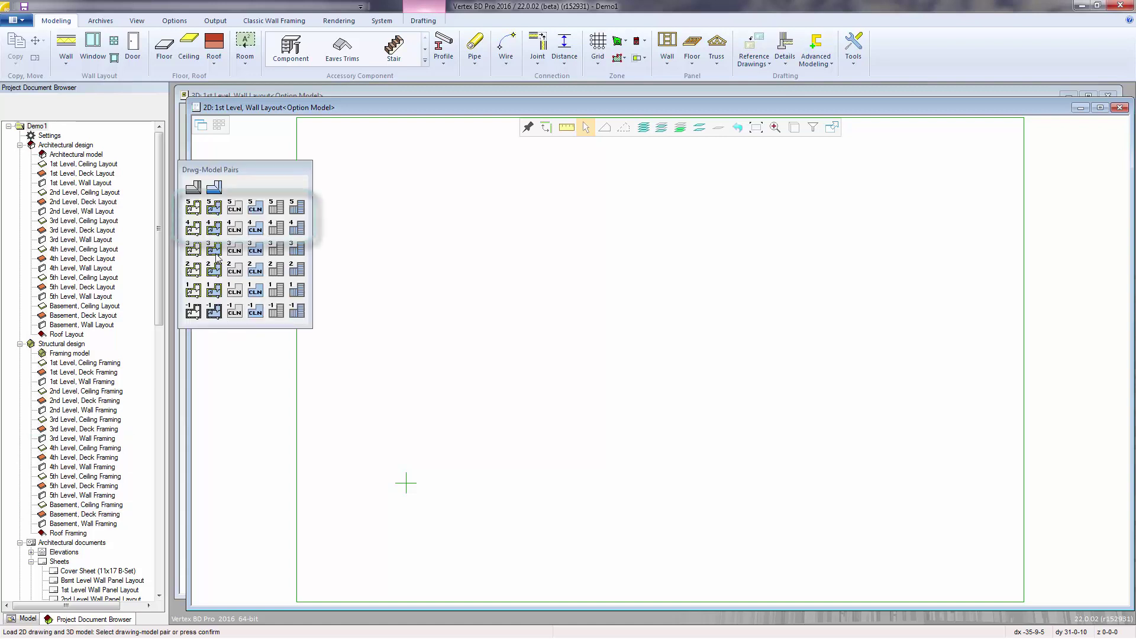